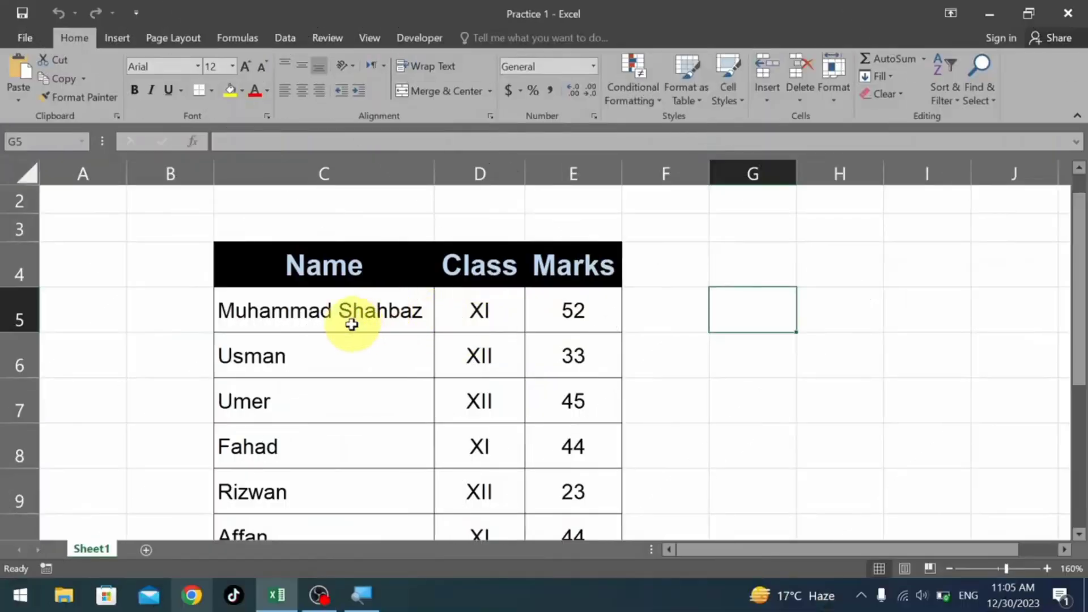
Try to shift the first student's name in C5 with leading spaces, and discard the edit.
scroll(350, 321, "down", 1)
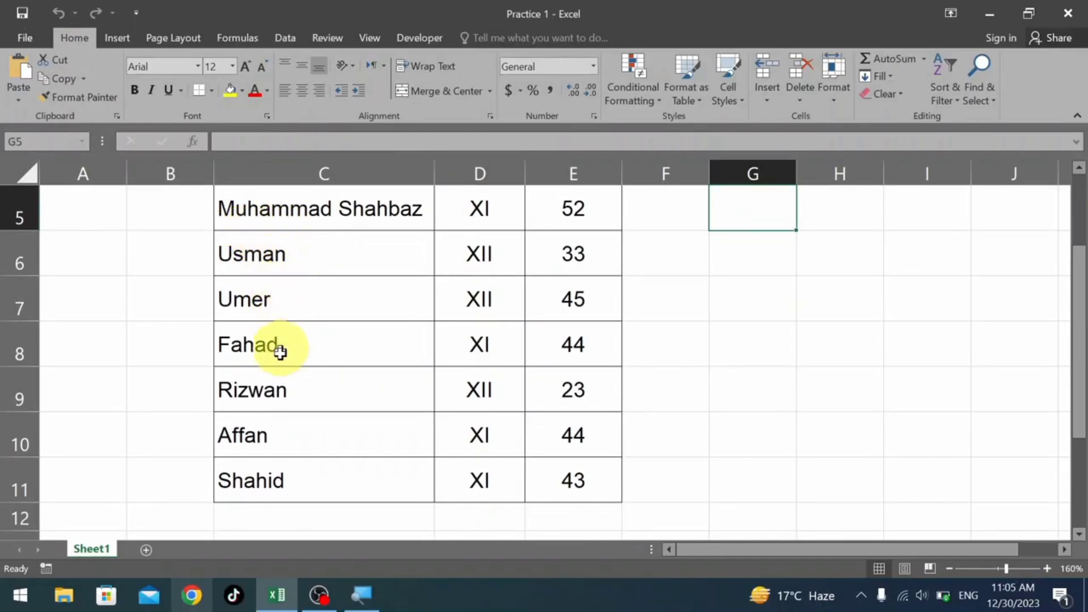
scroll(280, 337, "down", 1)
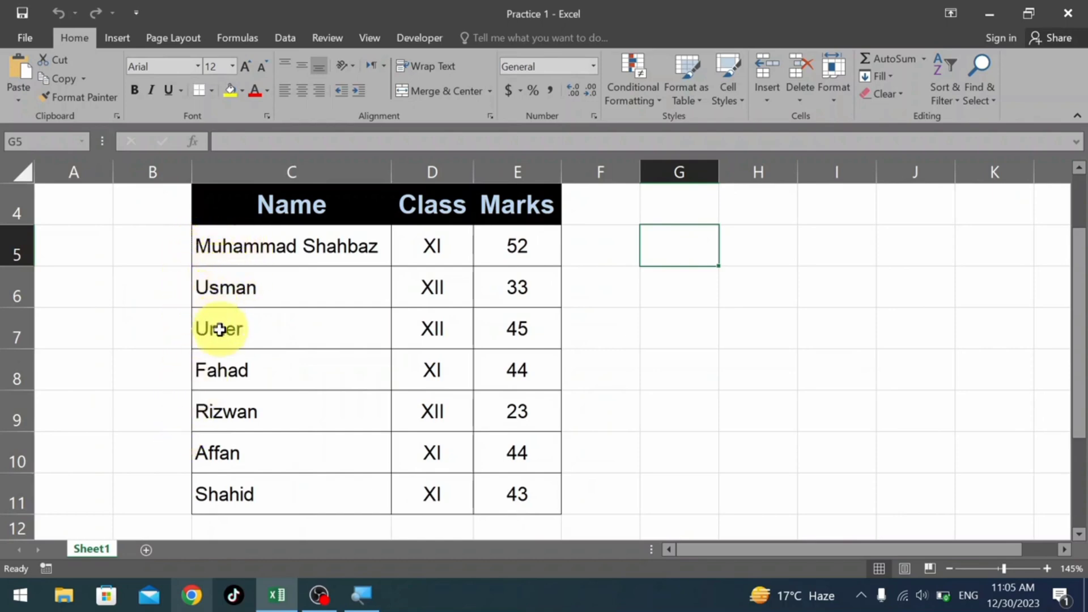
double_click(253, 250)
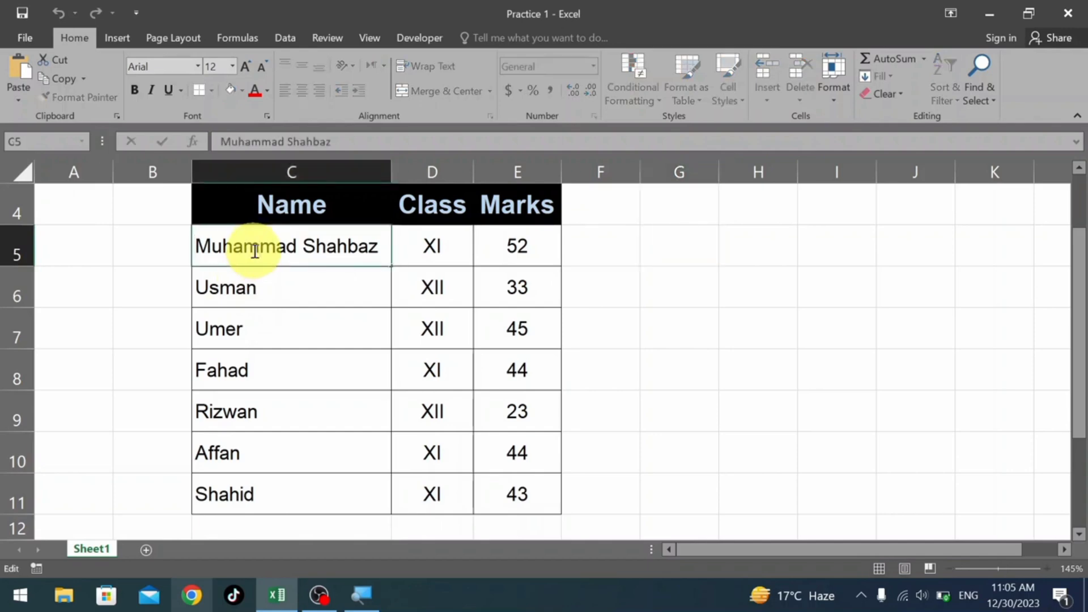
key("Home")
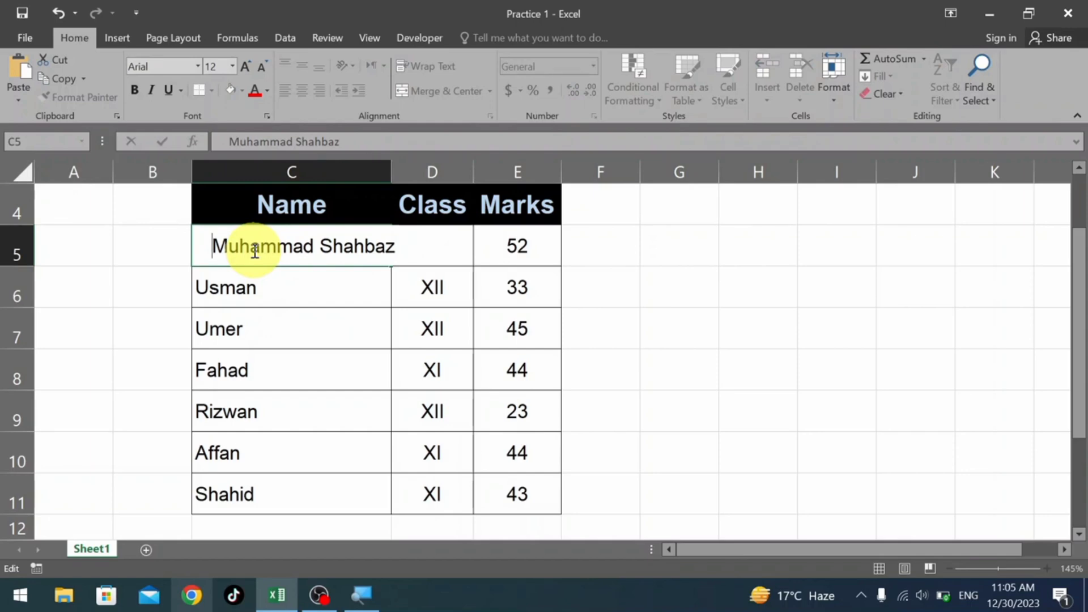
key("Escape")
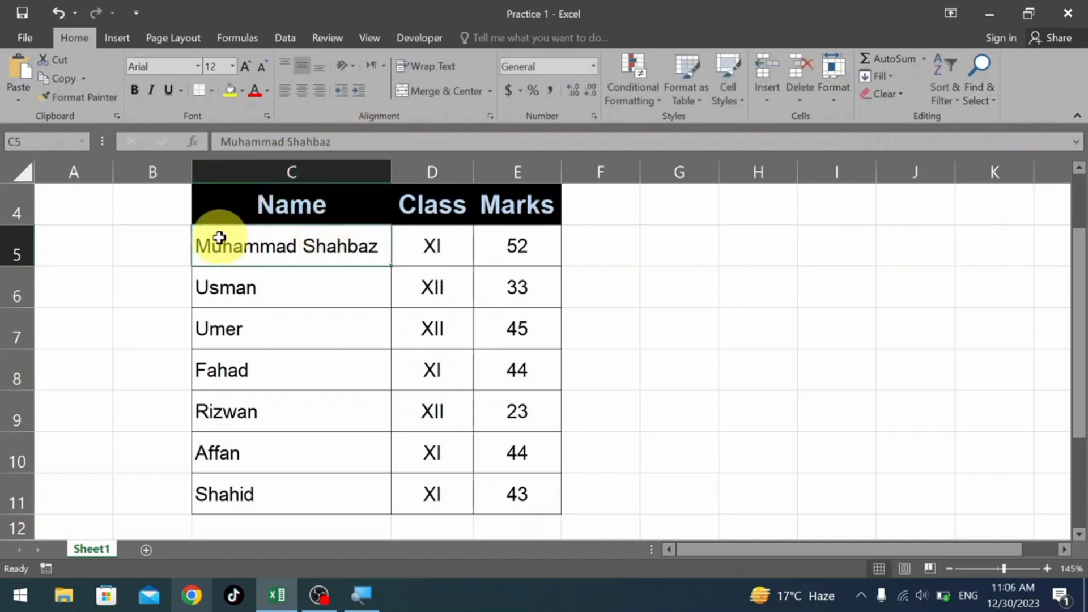
Increase the indent of the student names in C5:C11 by three levels, and decrease it back to none.
left_click_drag(291, 242, 292, 485)
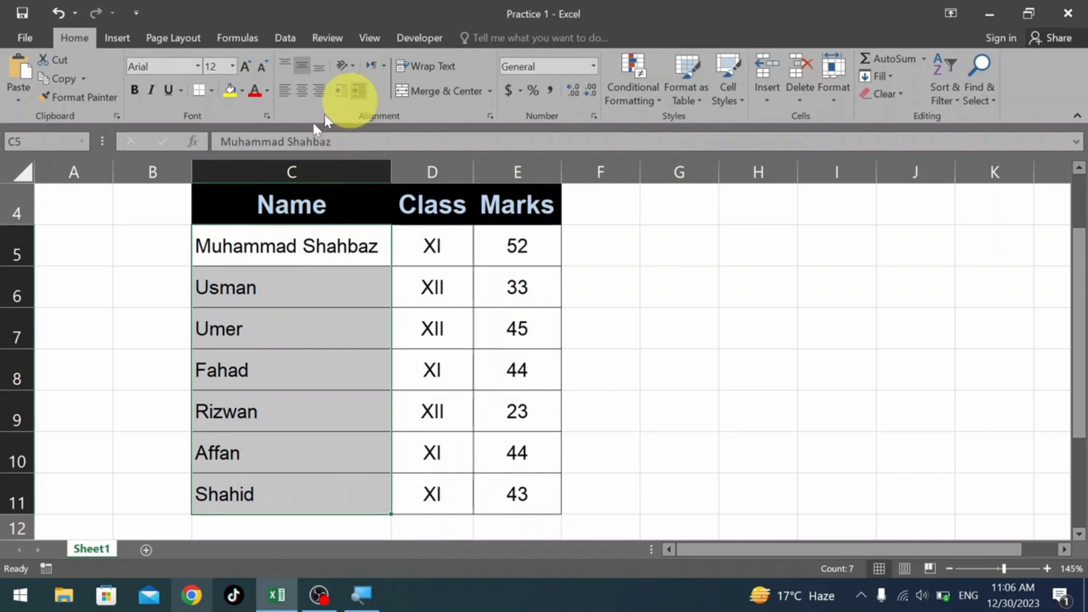
left_click(355, 97)
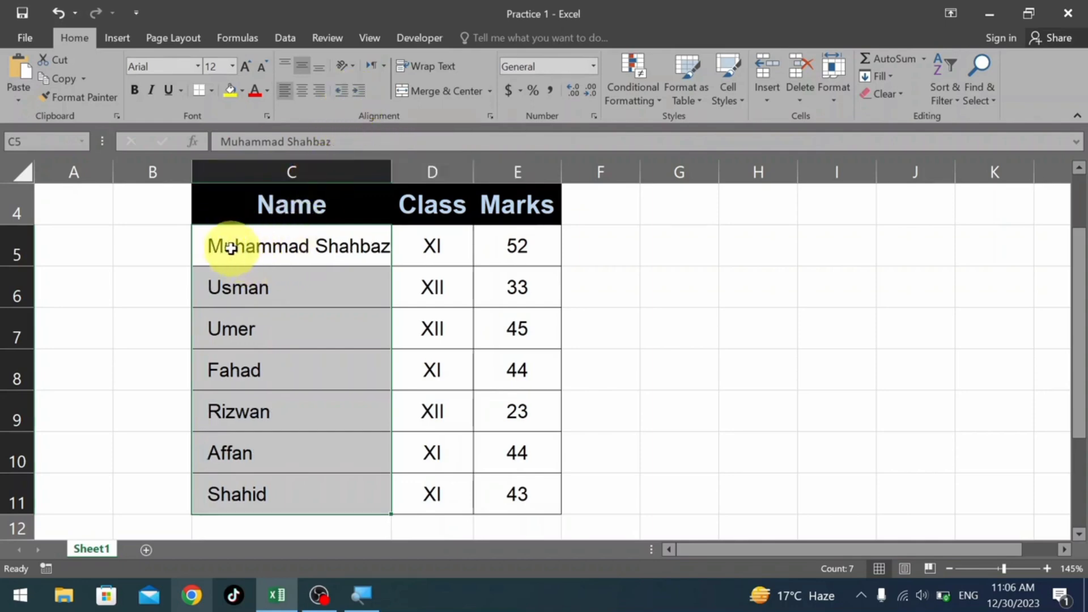
left_click(362, 96)
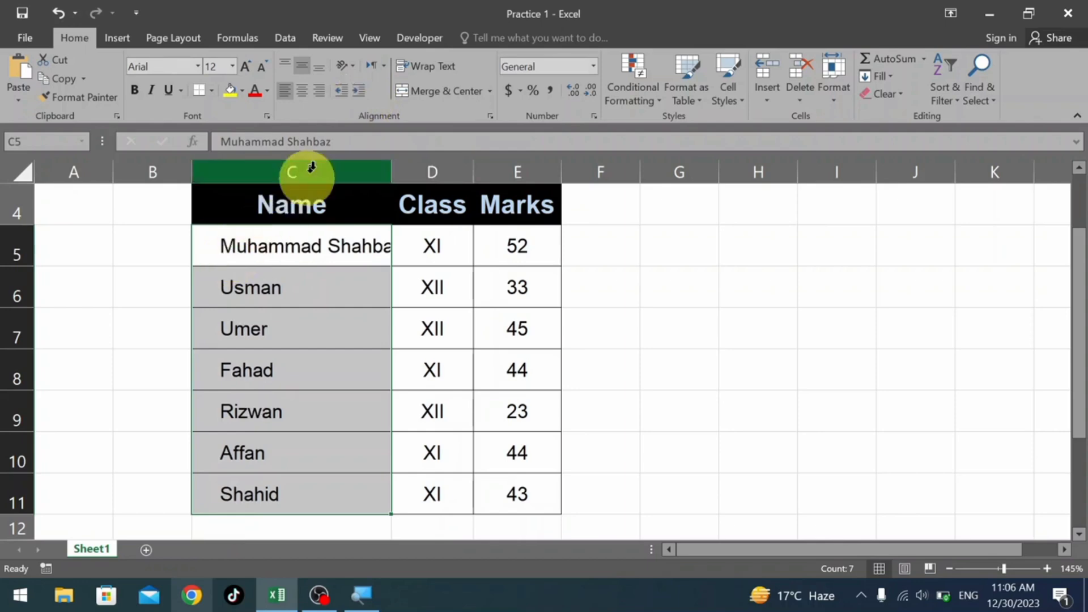
left_click(360, 97)
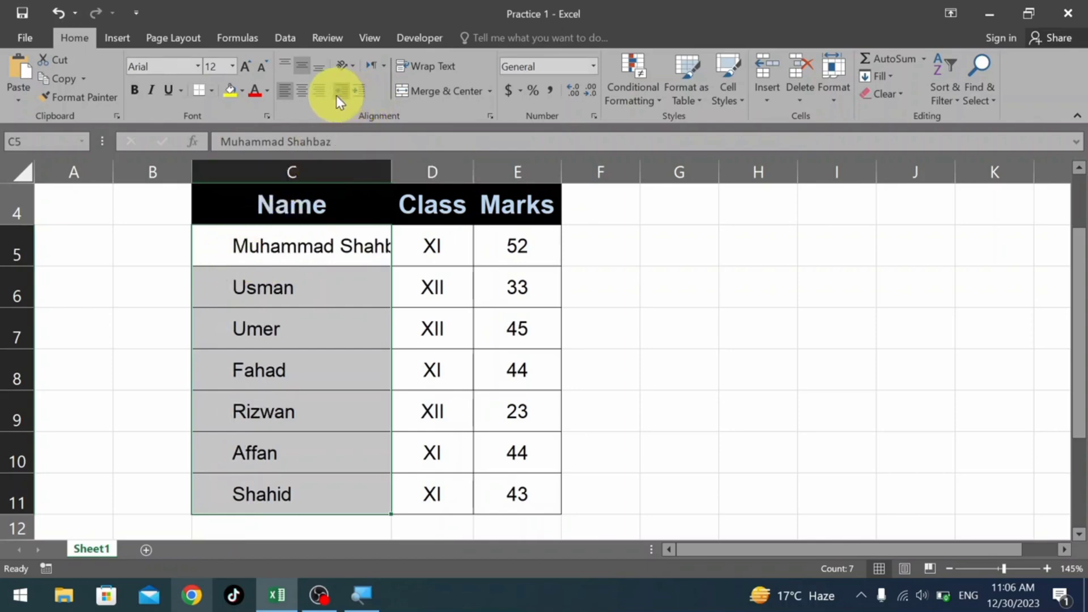
left_click(337, 92)
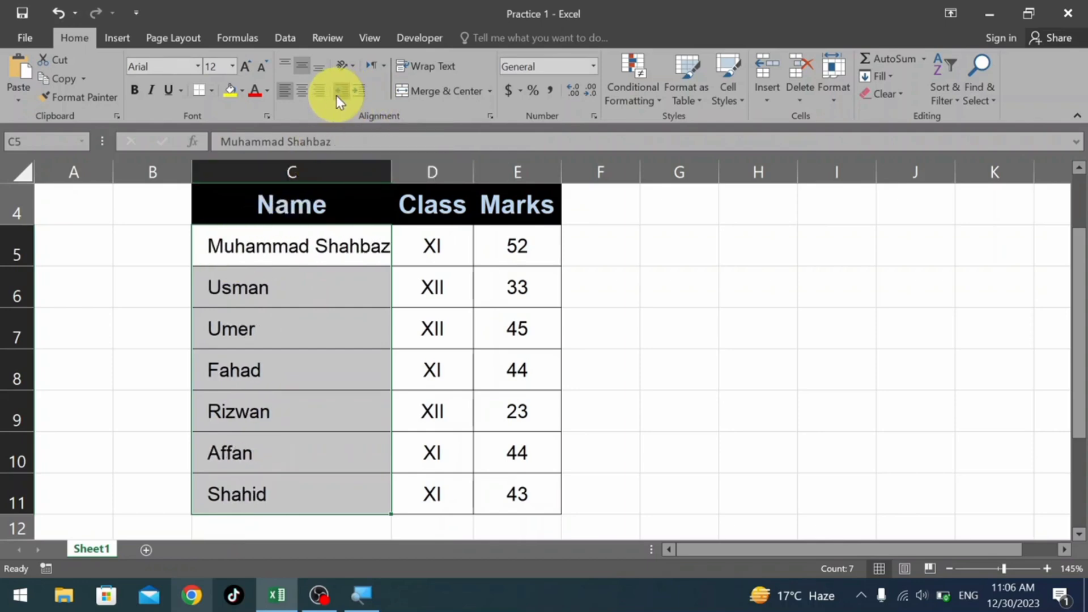
left_click(336, 95)
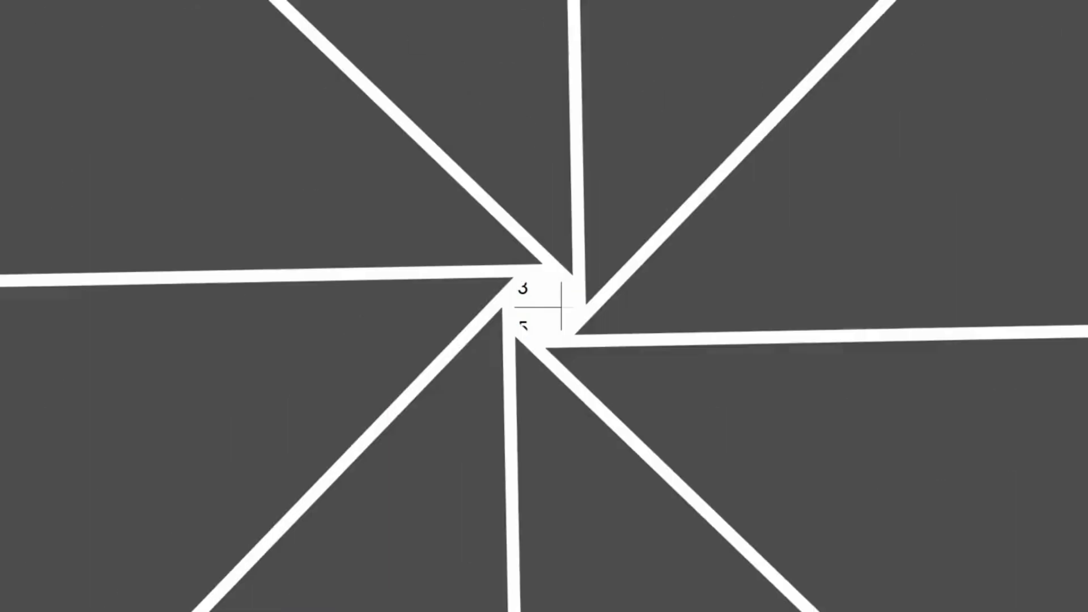
Indent the student names in C5:C11 by three levels.
left_click_drag(311, 249, 308, 482)
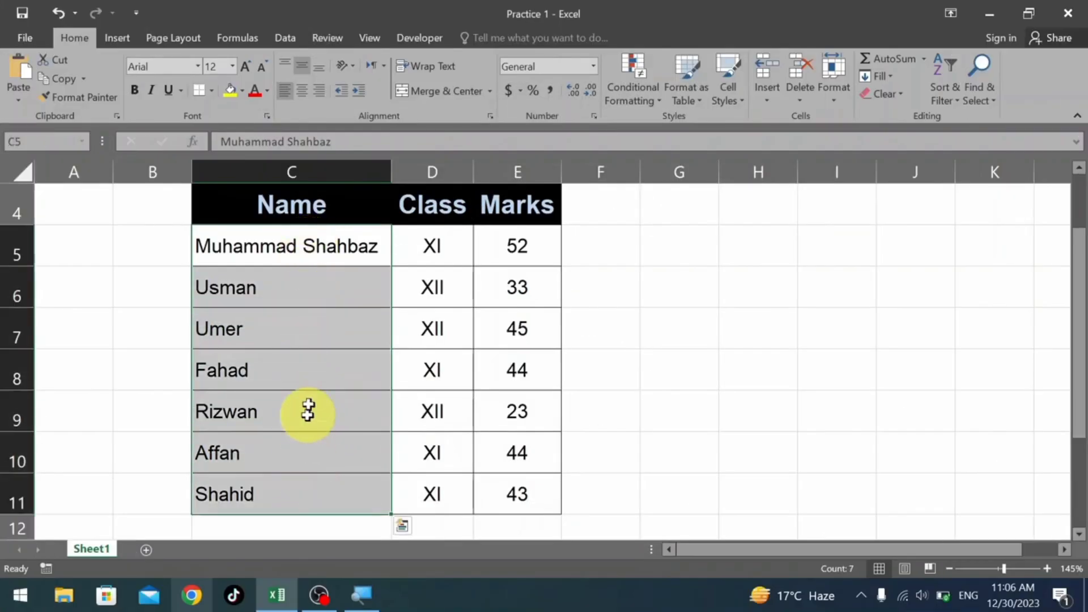
left_click(362, 91)
left_click(564, 320)
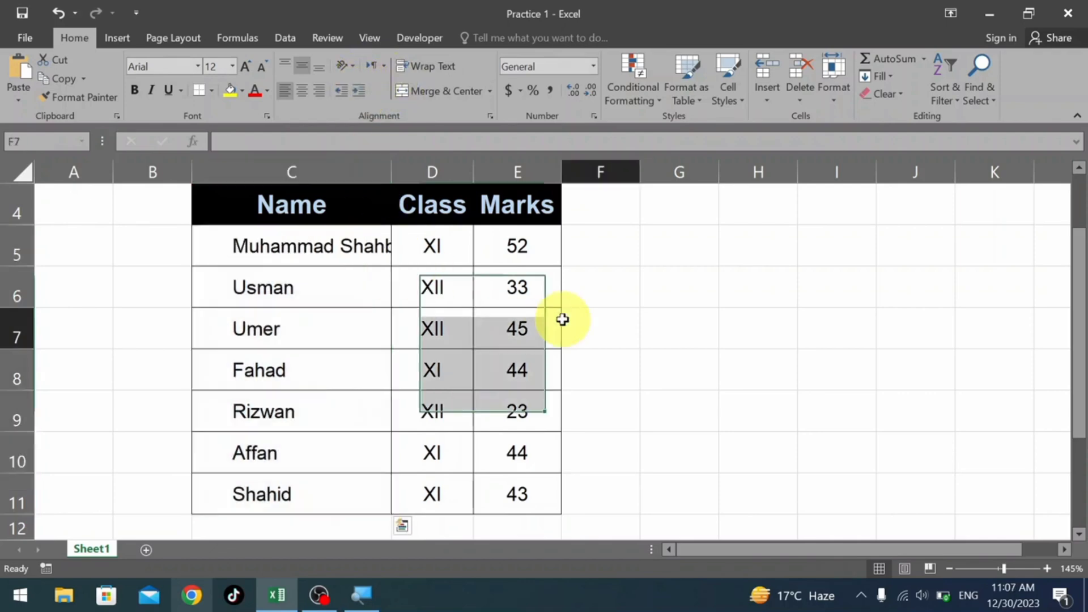
Examine the contents of name cells C5 and C6 in edit mode to check whether the indent contains space characters.
left_click(284, 245)
double_click(367, 260)
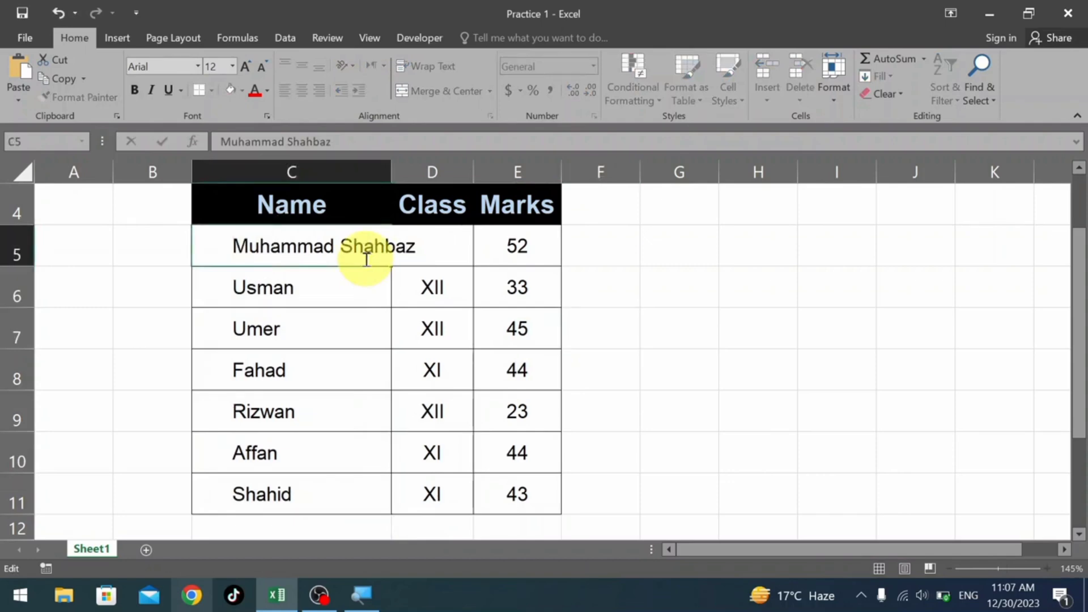
left_click(229, 246)
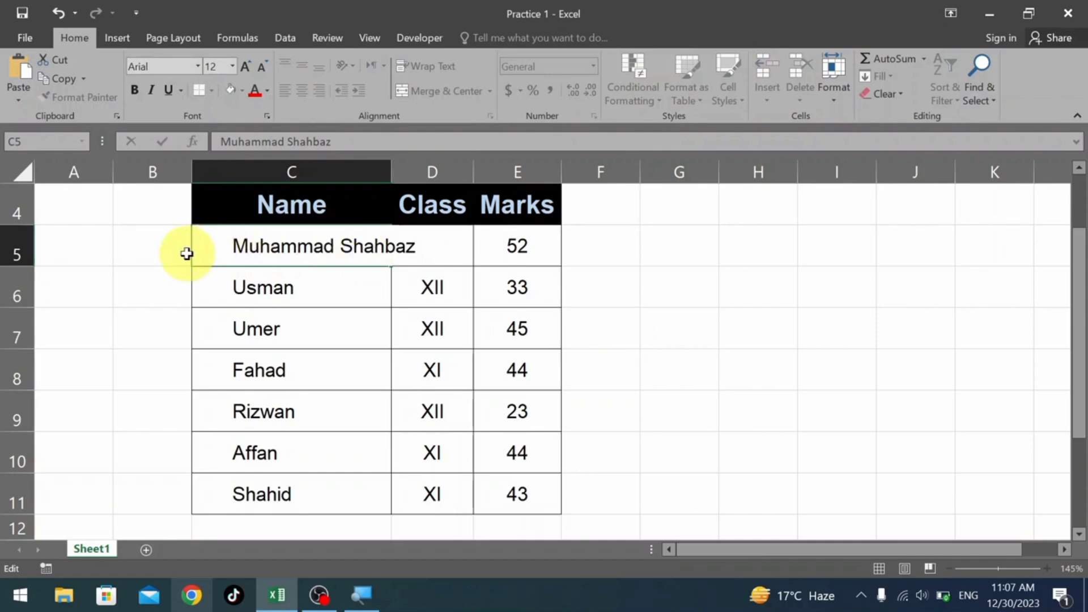
left_click(276, 305)
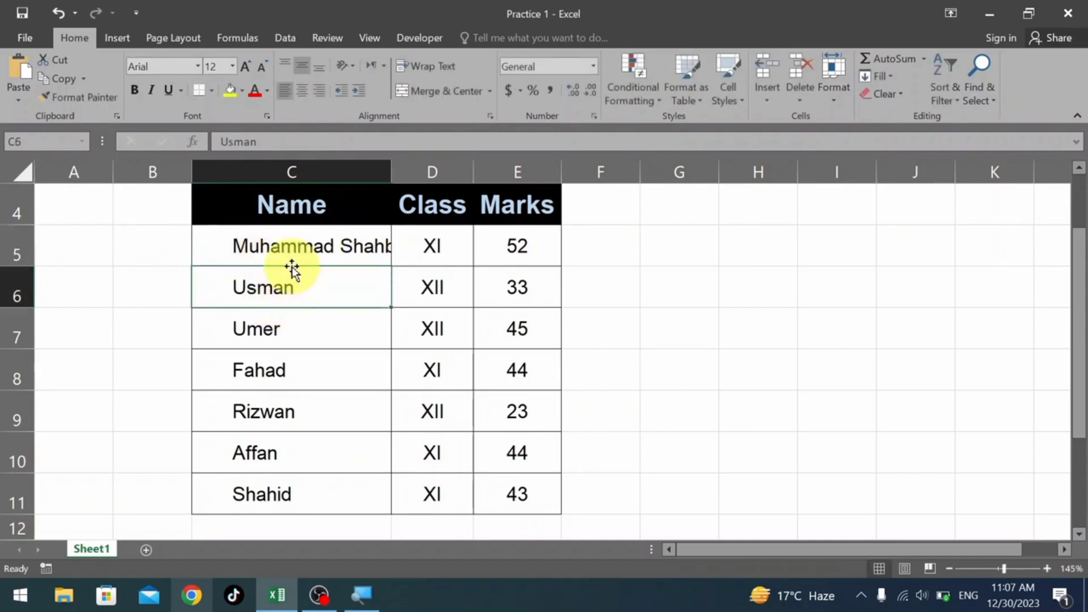
double_click(240, 288)
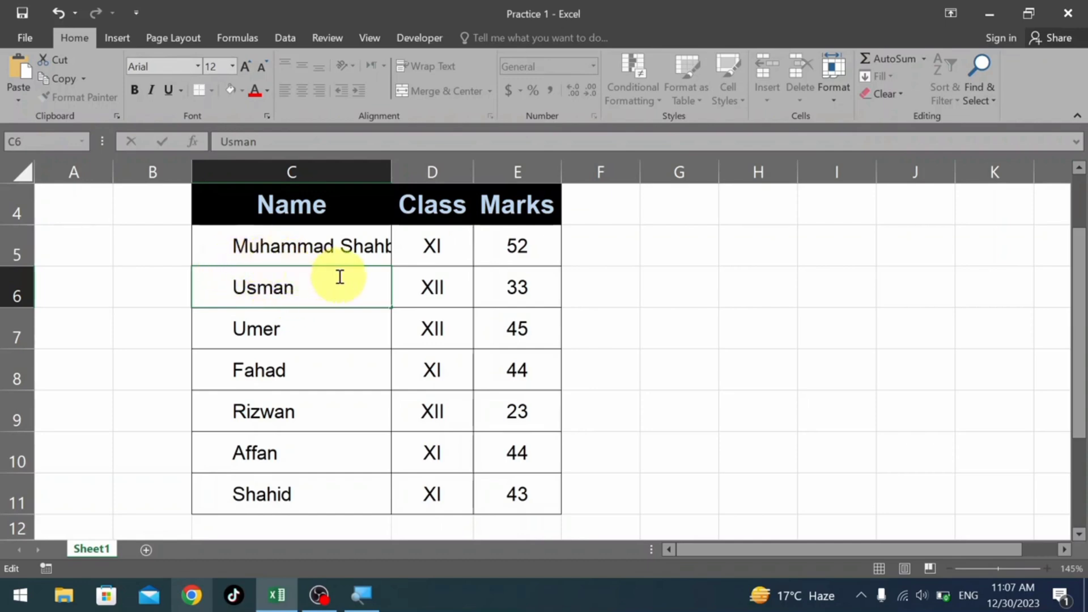
left_click(426, 319)
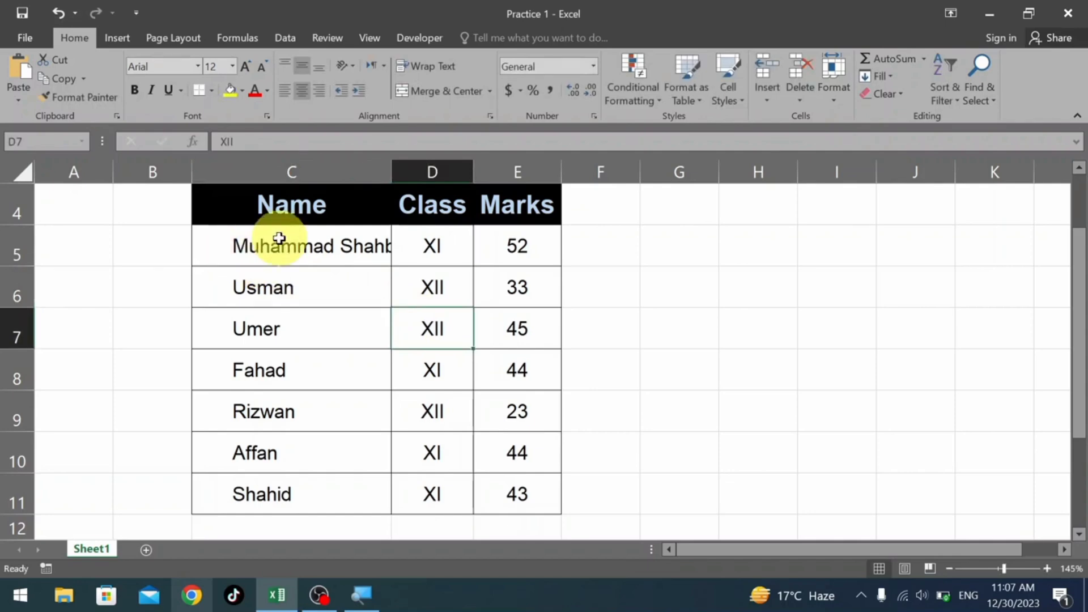
left_click_drag(241, 243, 243, 479)
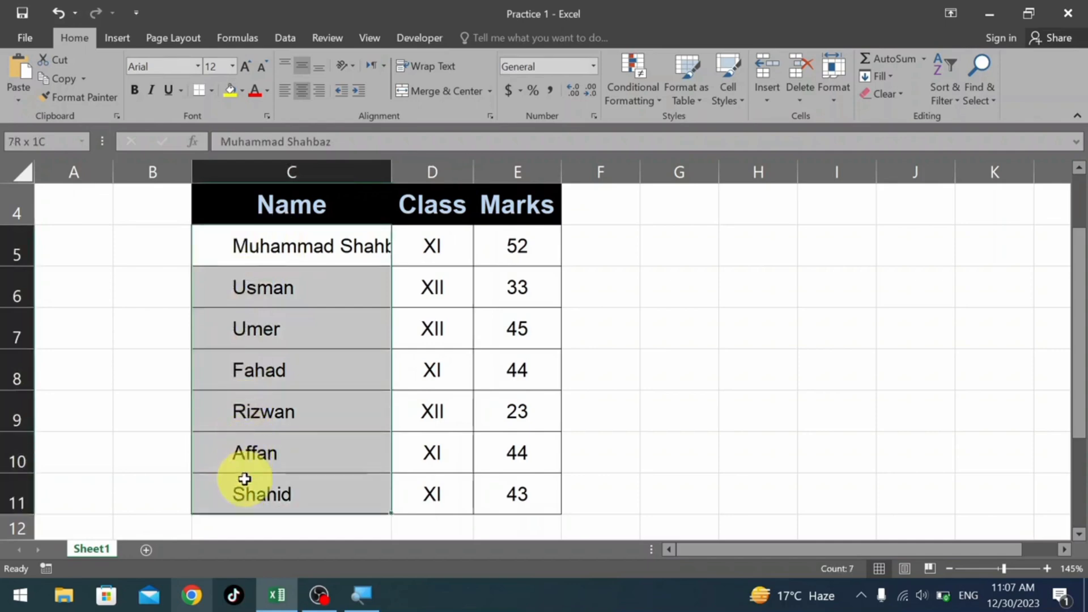
double_click(247, 252)
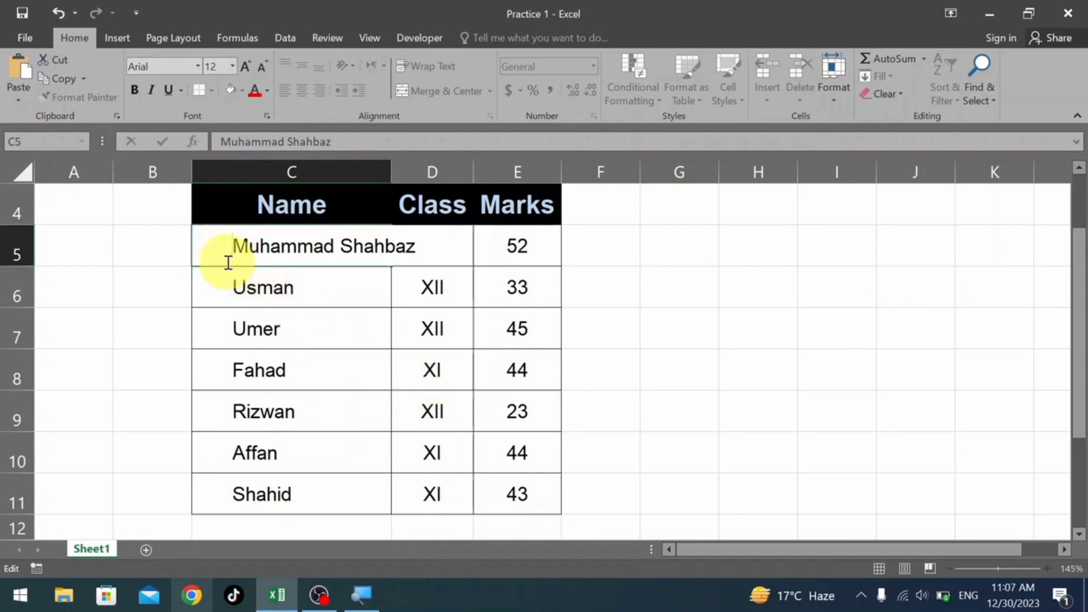
left_click(288, 313)
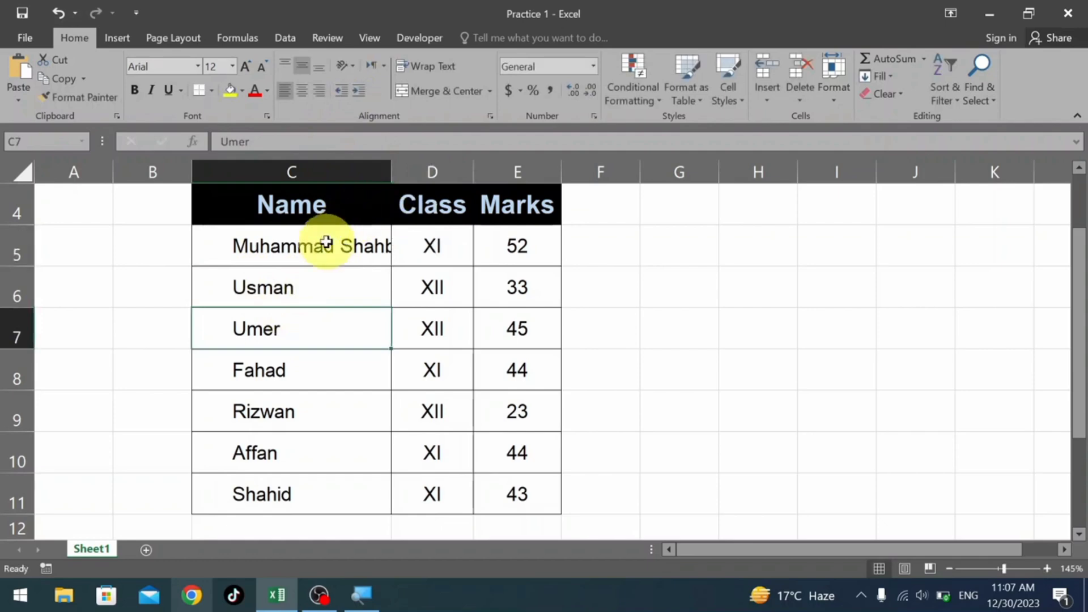
Remove the indent from the student names in C5:C11.
left_click_drag(328, 243, 325, 493)
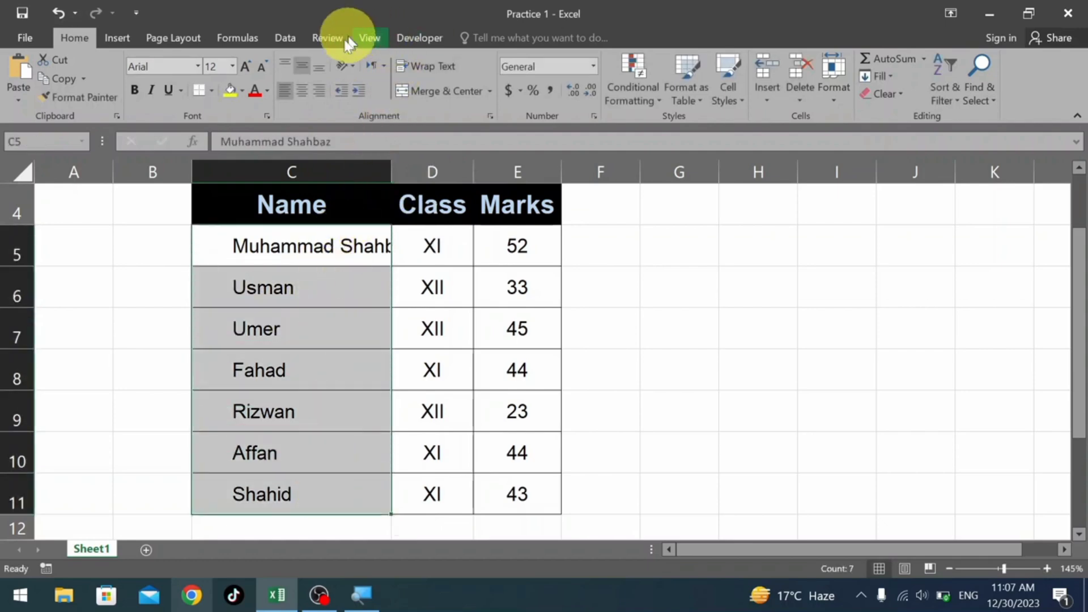
left_click(337, 91)
left_click(337, 91)
left_click(336, 90)
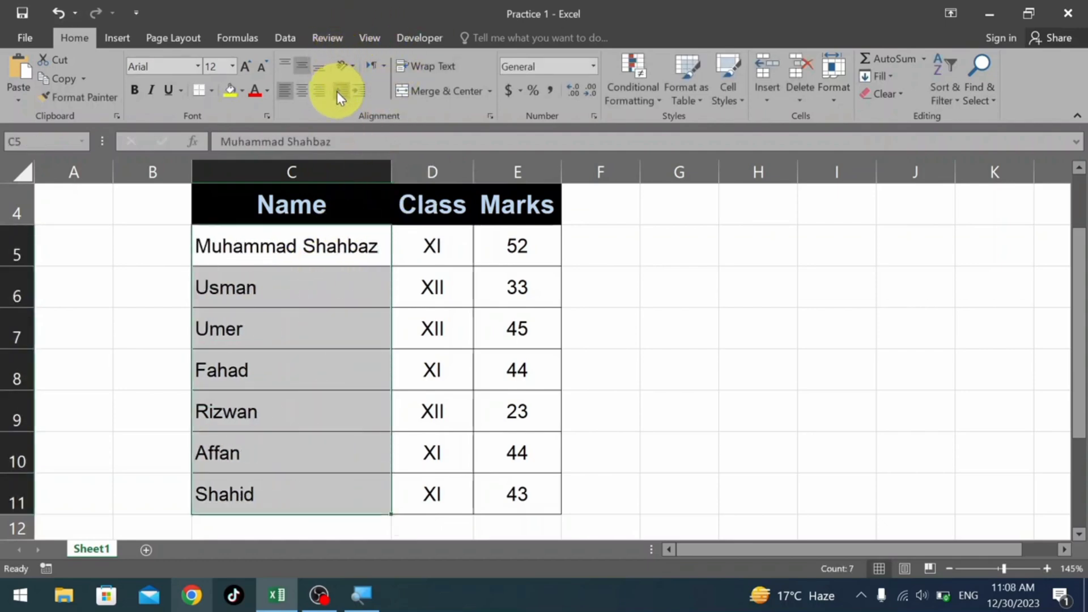
left_click(593, 281)
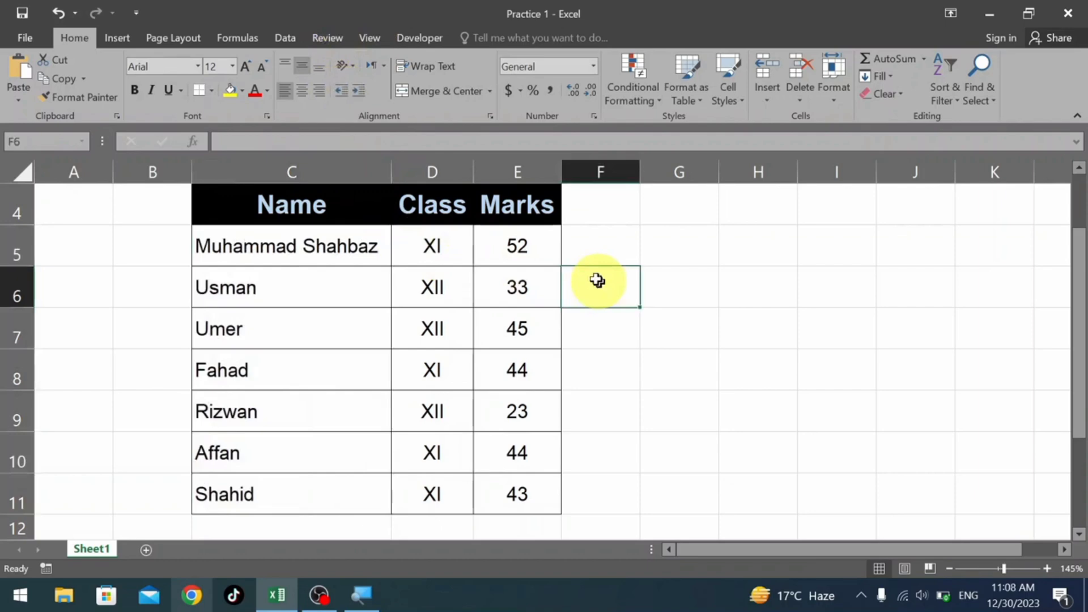
Increase the indent of the marks in E5:E11 by four levels.
left_click(522, 250)
left_click_drag(522, 250, 512, 484)
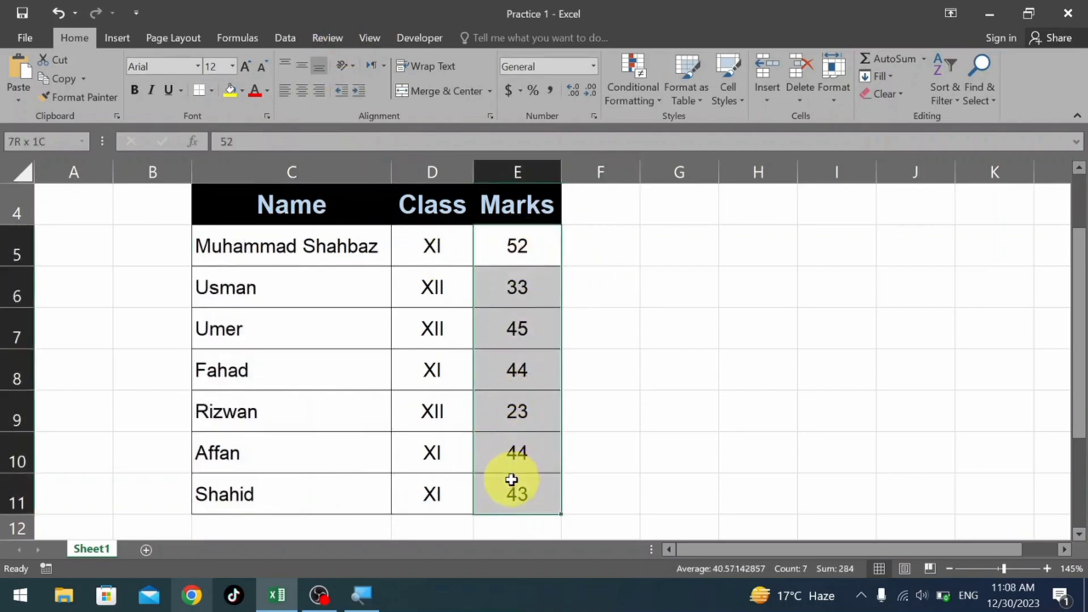
left_click(357, 89)
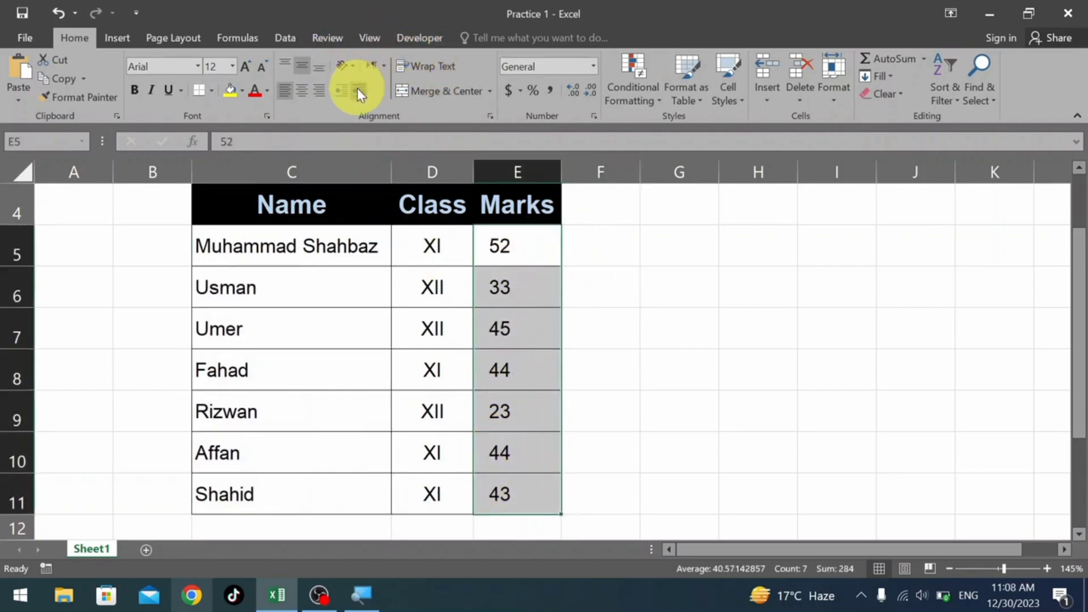
left_click(357, 89)
left_click(357, 89)
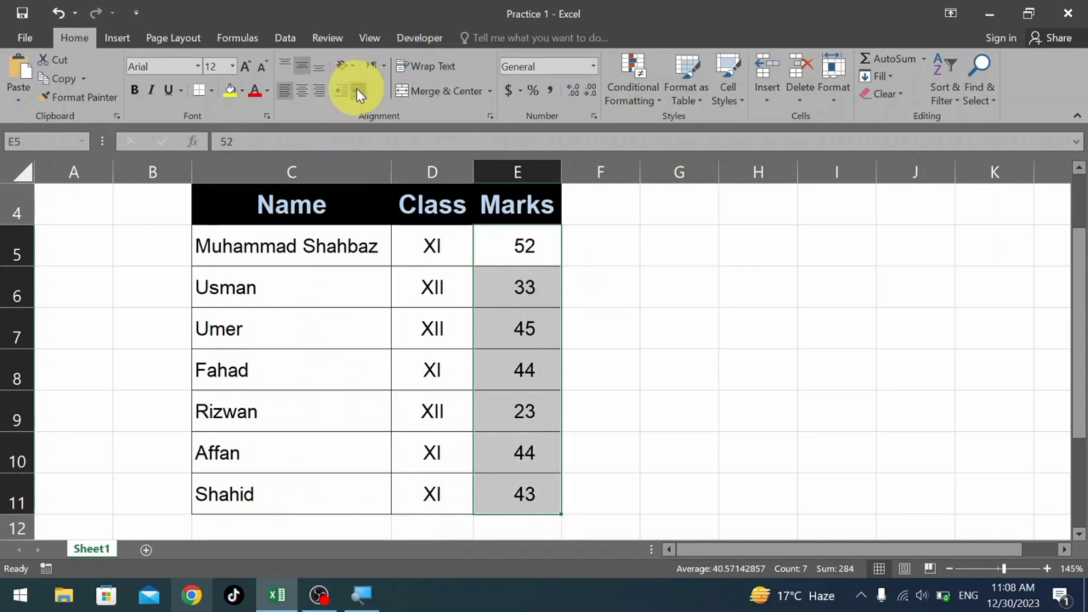
left_click(357, 88)
left_click(643, 288)
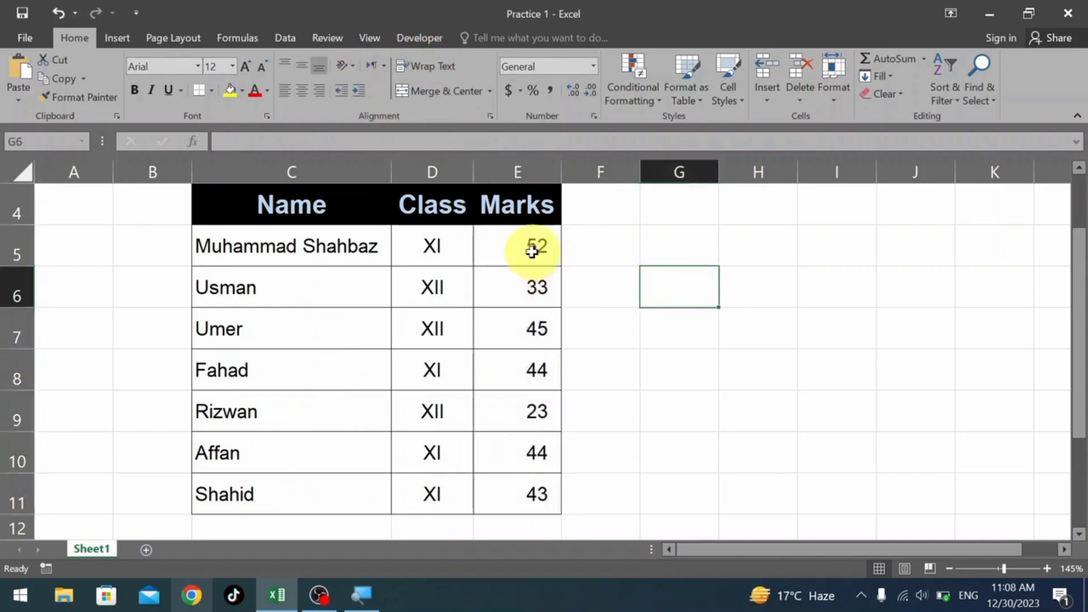
Remove the indent from the marks in E5:E11, and increase it again until the numbers reach the far cell edge.
double_click(486, 252)
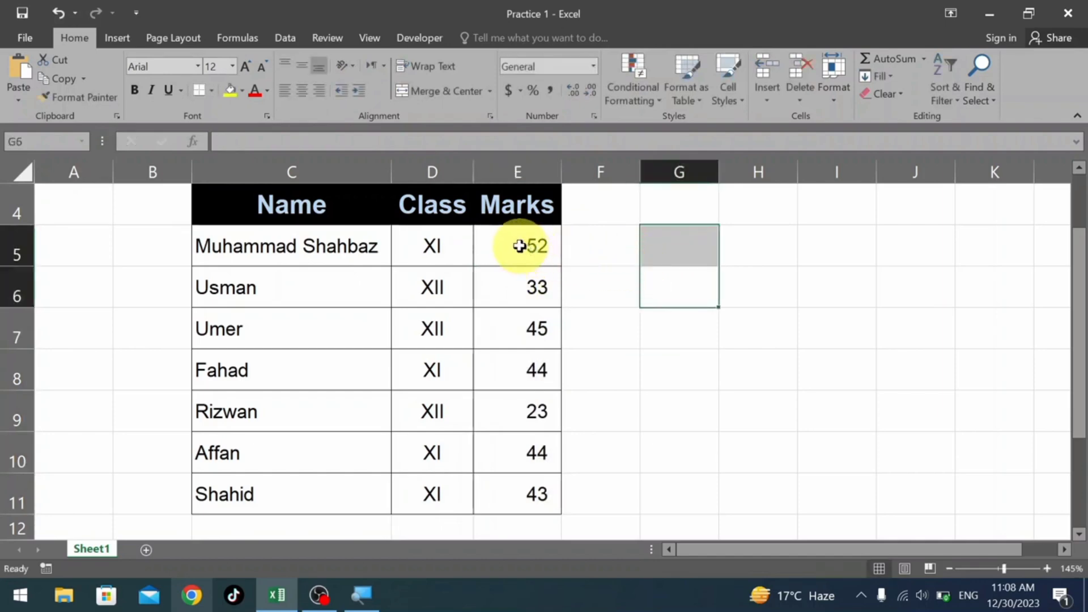
left_click_drag(517, 245, 522, 484)
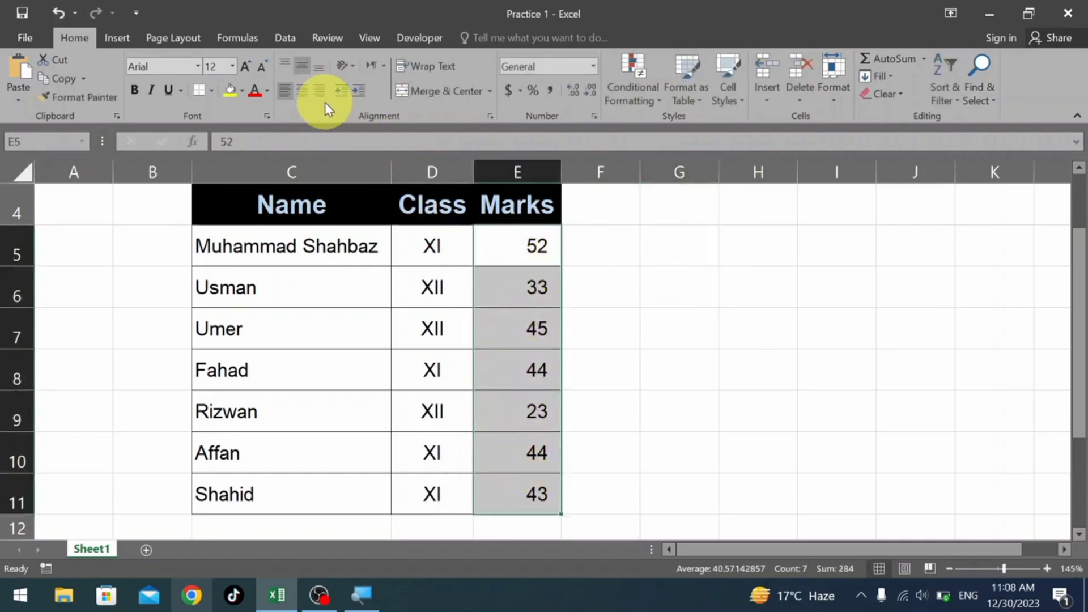
left_click(338, 89)
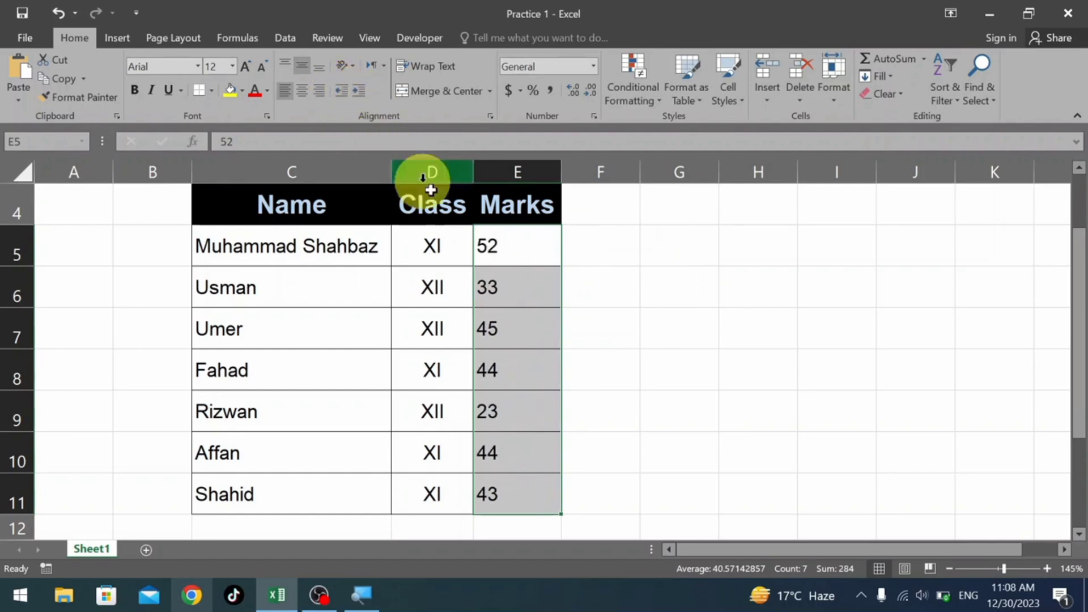
left_click(361, 90)
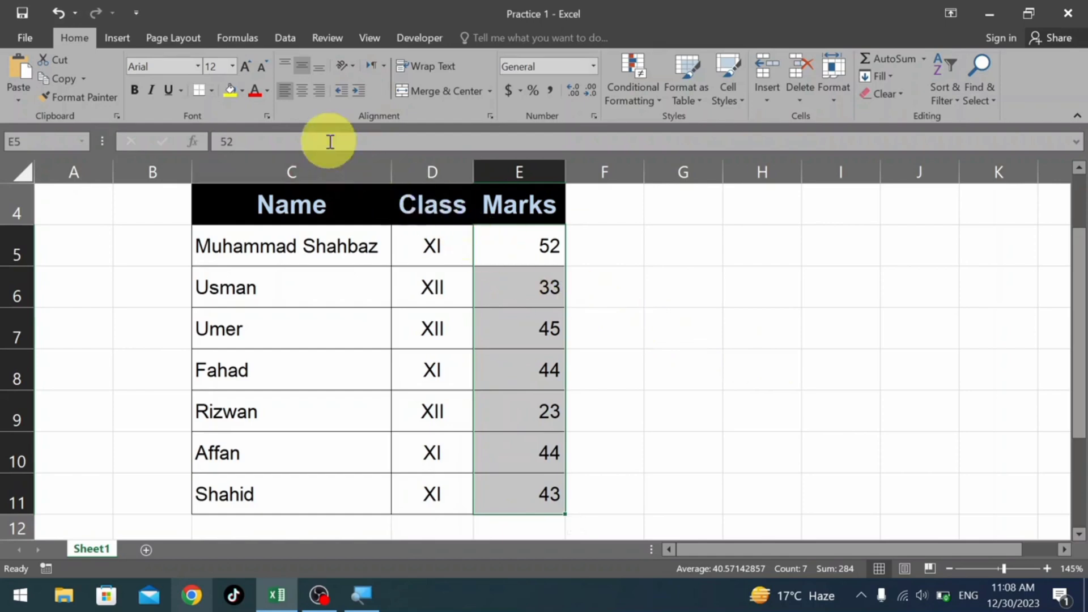
Try left and right alignment on the marks in E5:E11, and set them to centered.
left_click(302, 94)
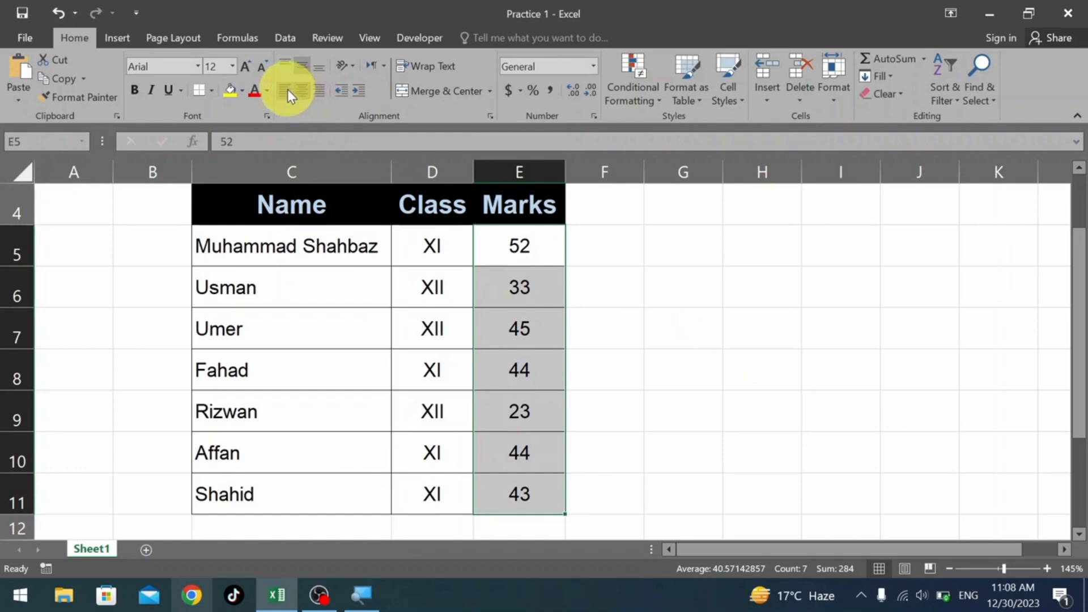
left_click(287, 90)
left_click(326, 98)
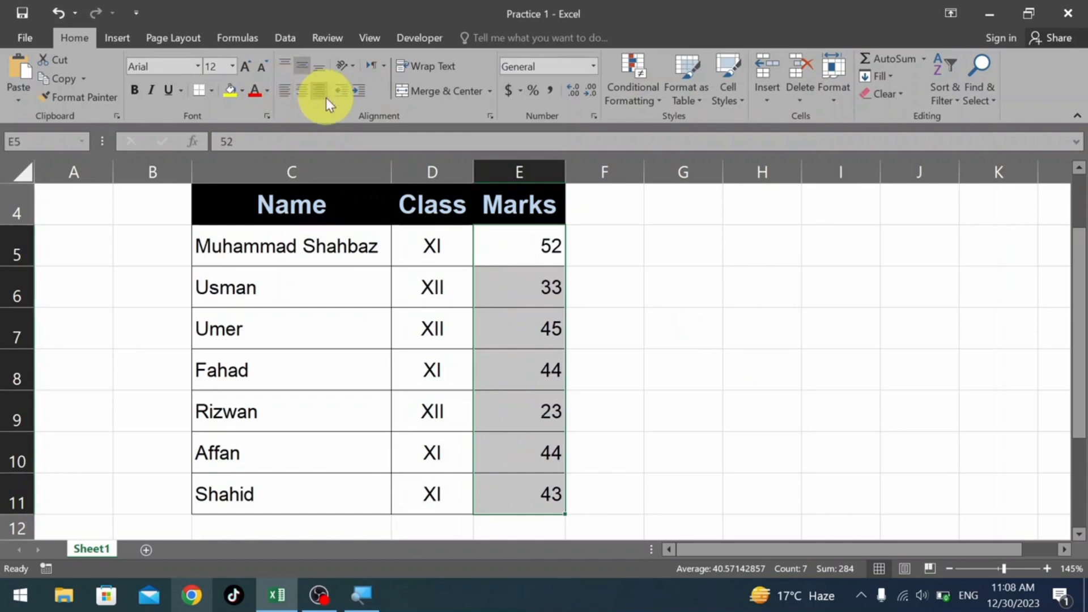
left_click(309, 94)
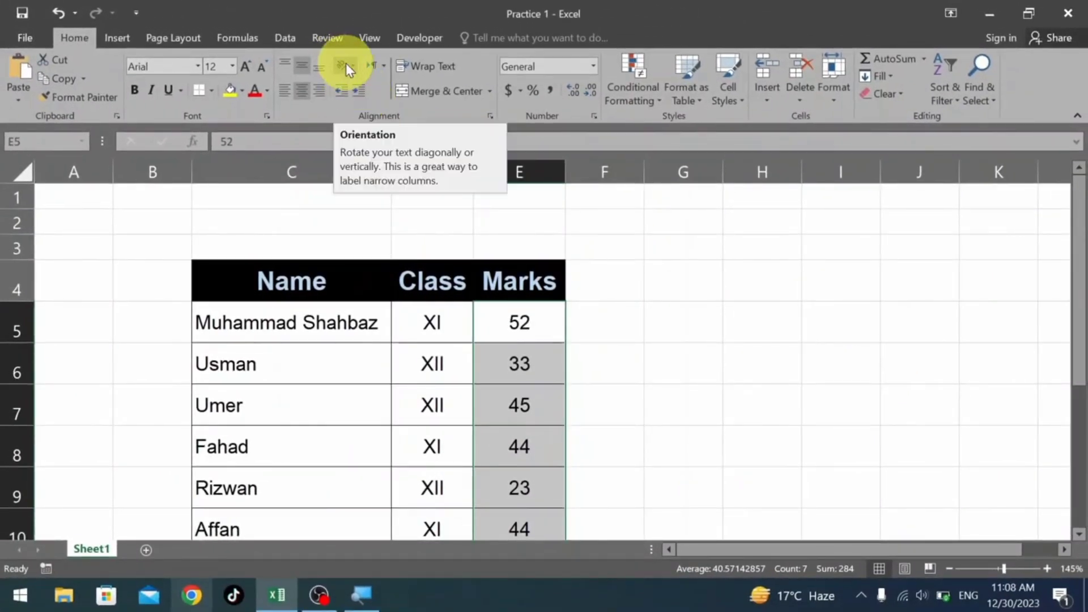
Angle the header text in C4:E4 counterclockwise.
left_click(346, 66)
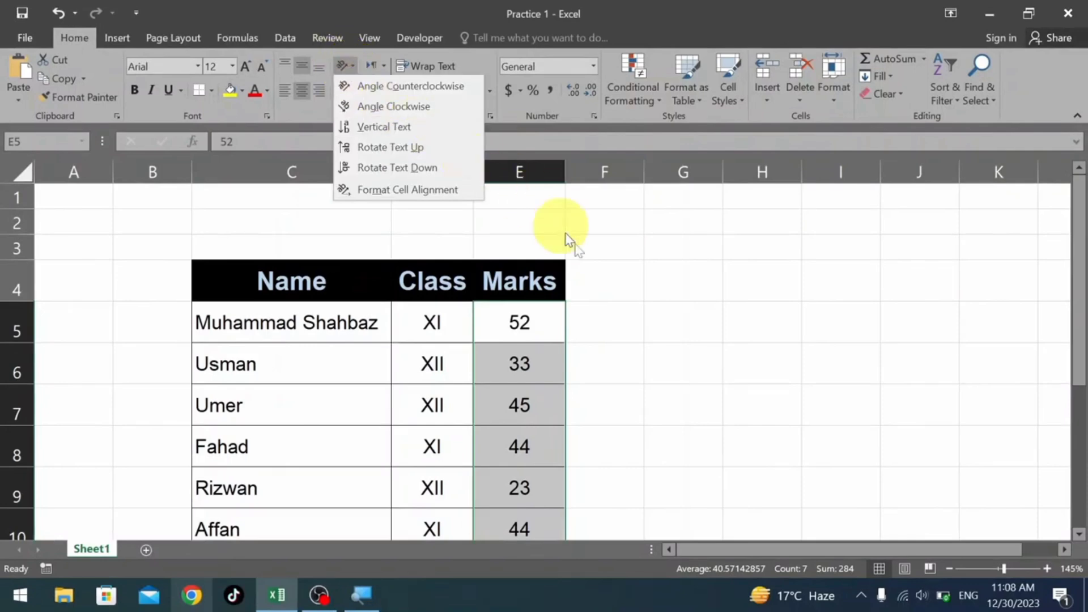
left_click(631, 292)
left_click_drag(298, 283, 491, 285)
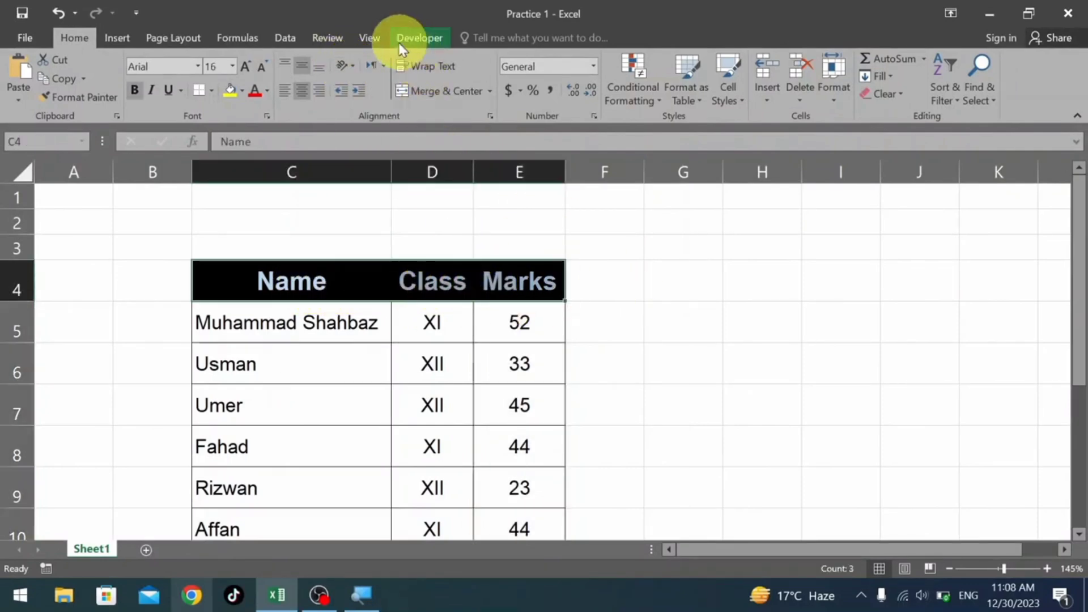
left_click(355, 67)
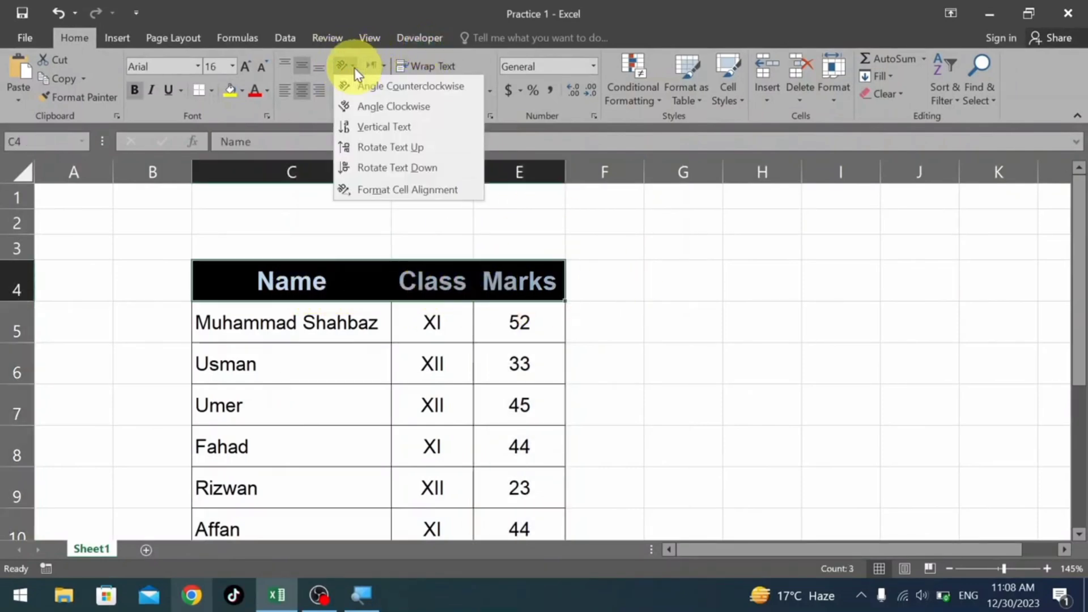
left_click(379, 91)
left_click(652, 327)
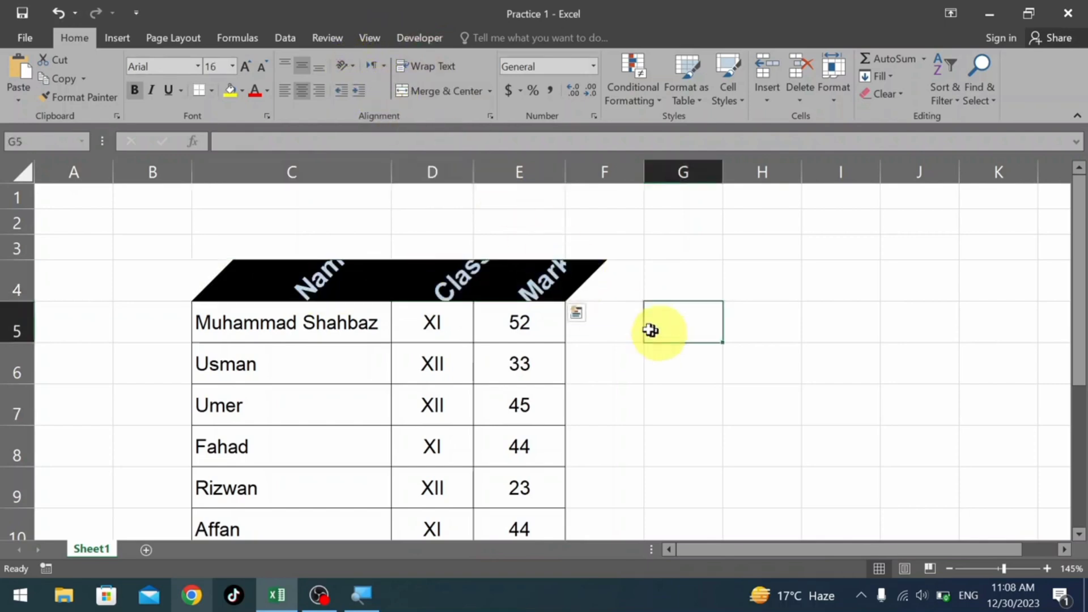
Autofit the height of row 4 to the angled headers.
left_click(17, 309)
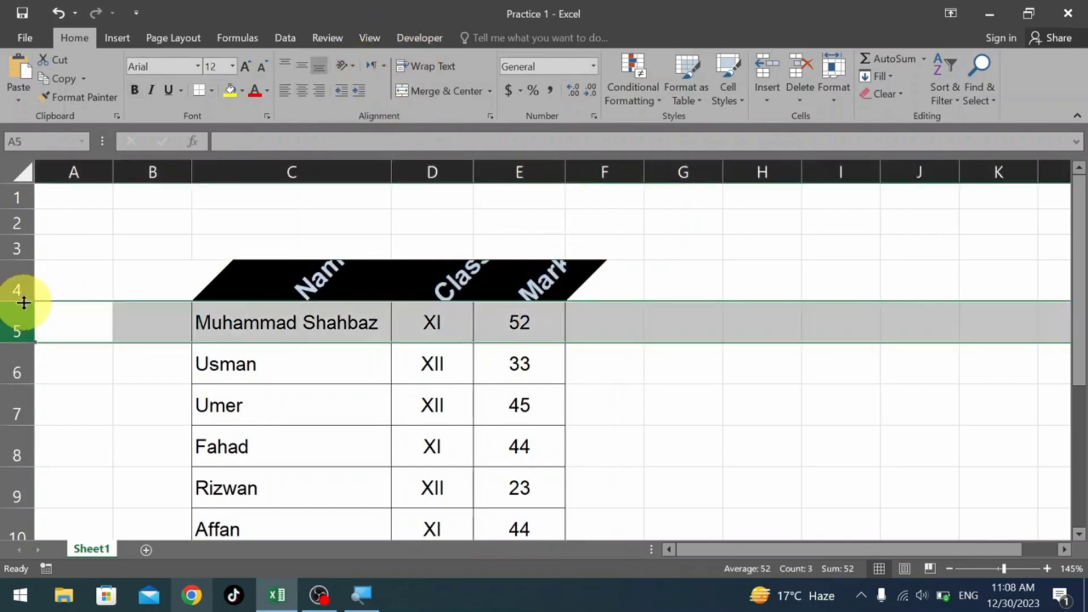
double_click(21, 301)
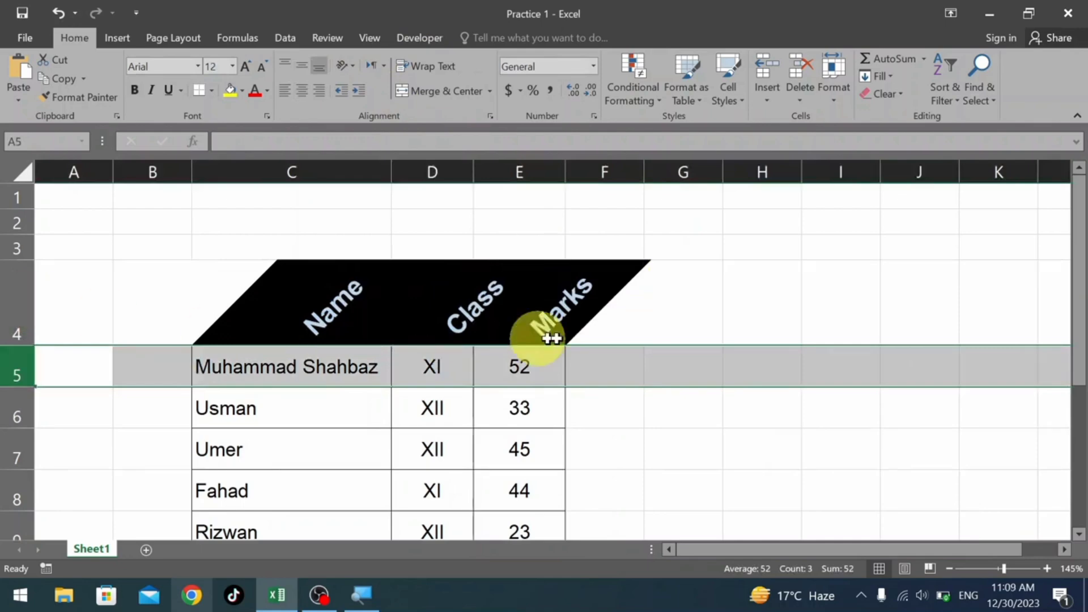
left_click(605, 317)
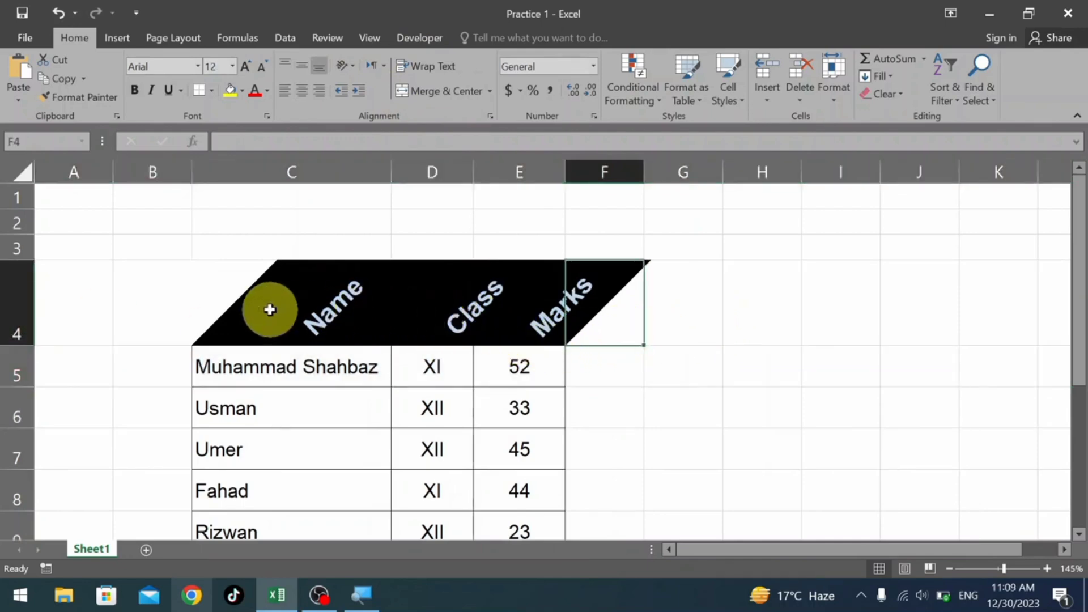
Try Angle Clockwise on the headers in C4:E4, and return the text to horizontal.
left_click(313, 310)
left_click_drag(317, 310, 531, 311)
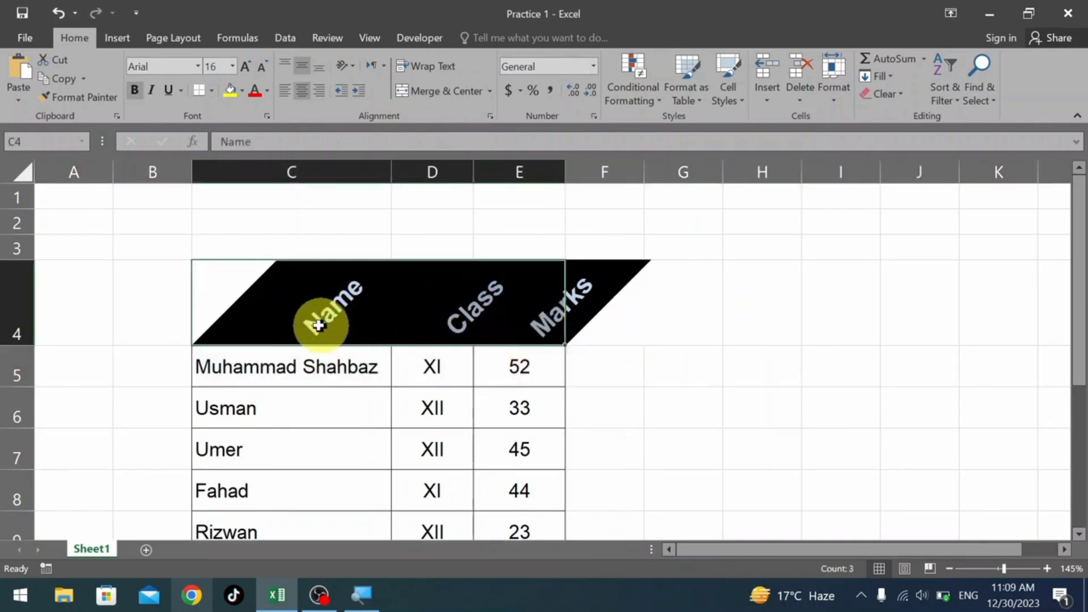
left_click(348, 65)
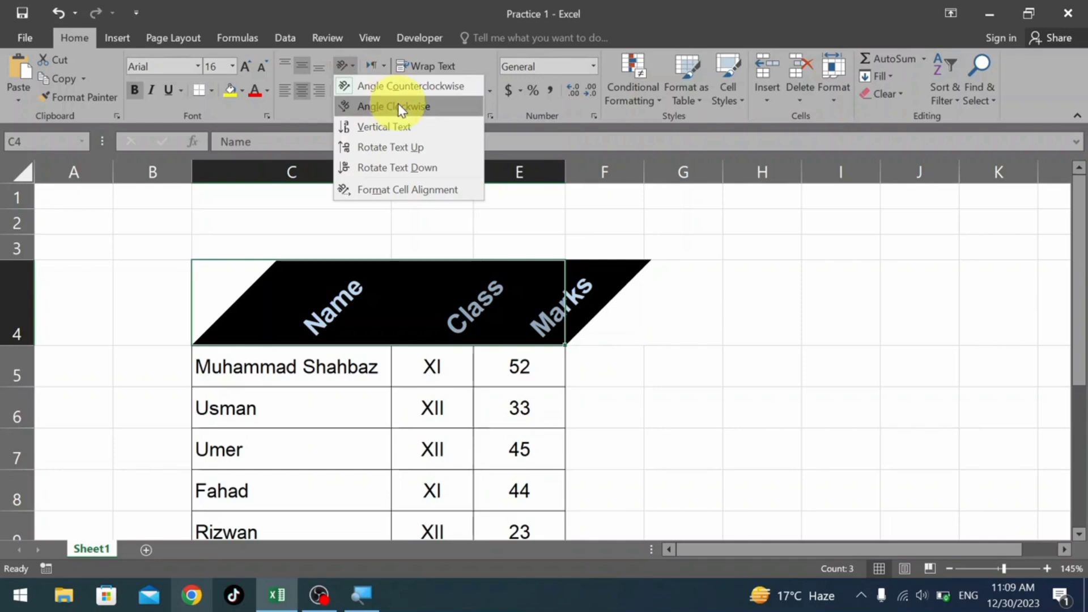
left_click(398, 105)
left_click(349, 65)
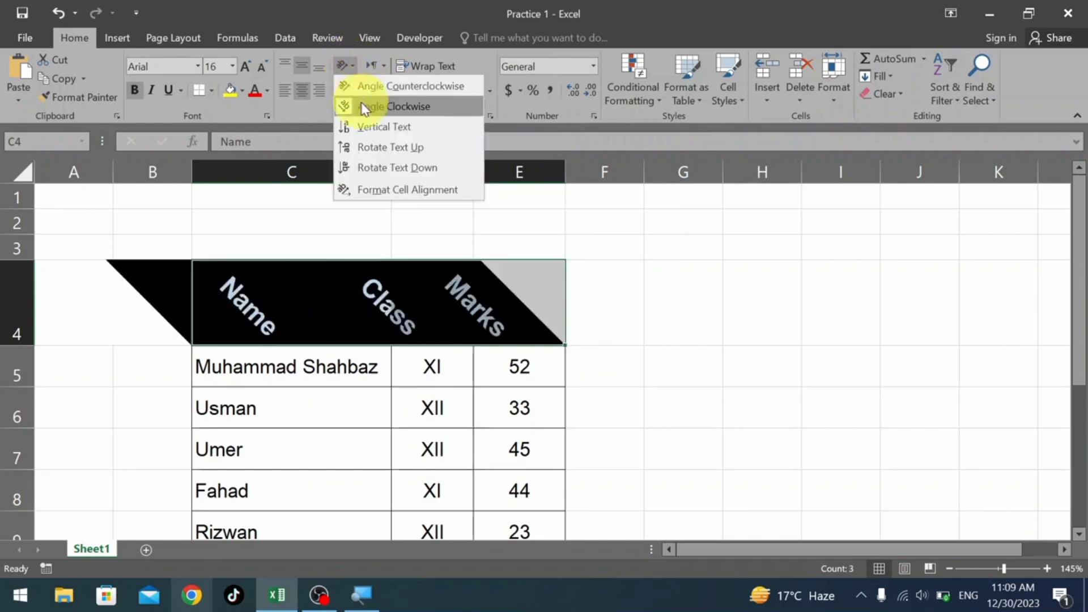
left_click(361, 103)
Try Vertical Text and Rotate Text Up on the headers in C4:E4, and return the text to horizontal.
left_click(348, 66)
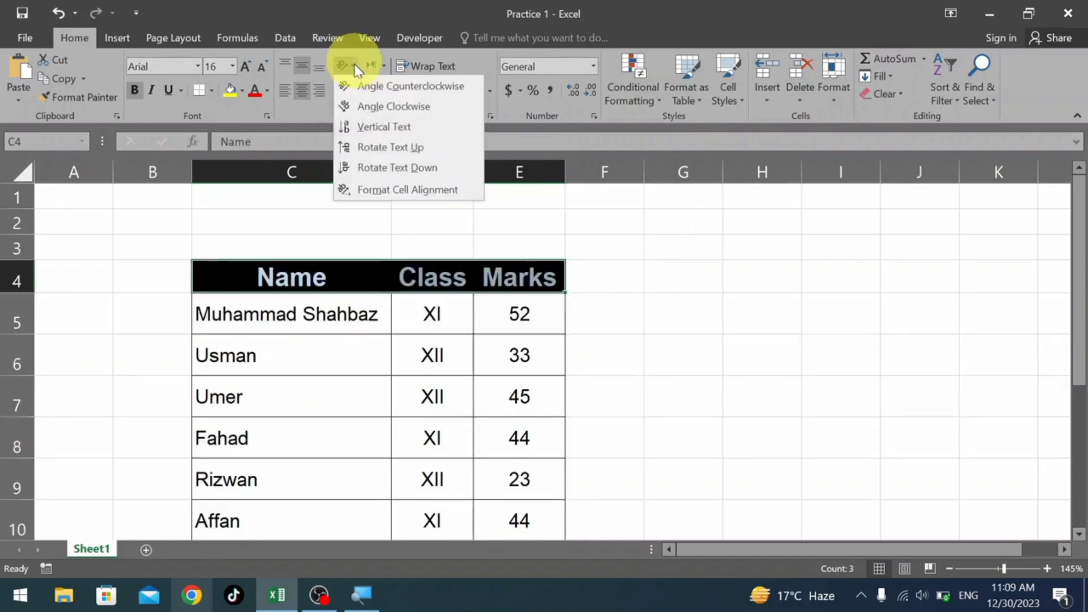
left_click(435, 124)
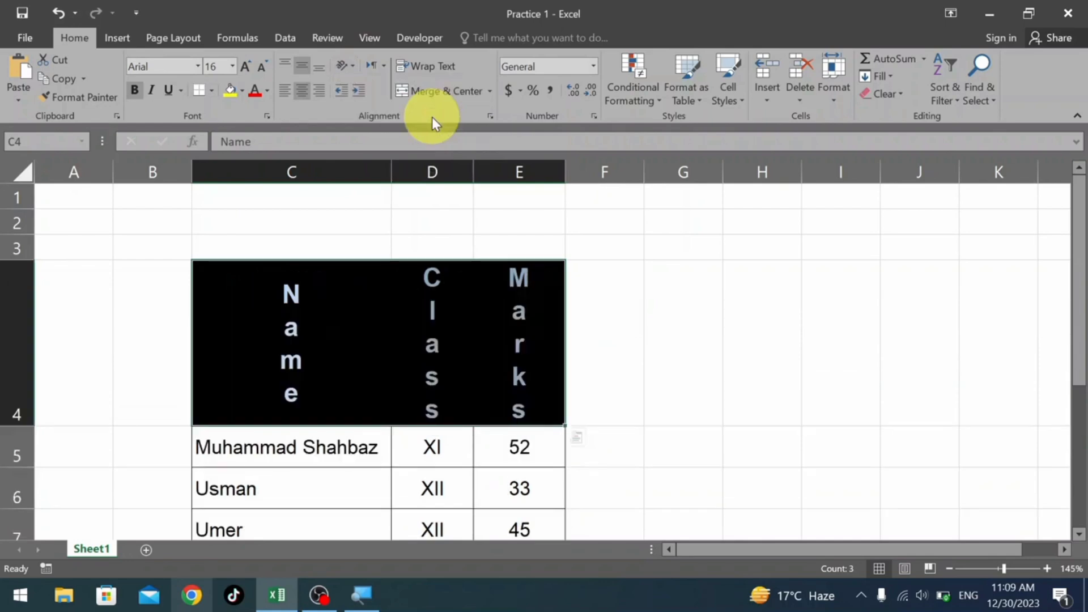
left_click(355, 67)
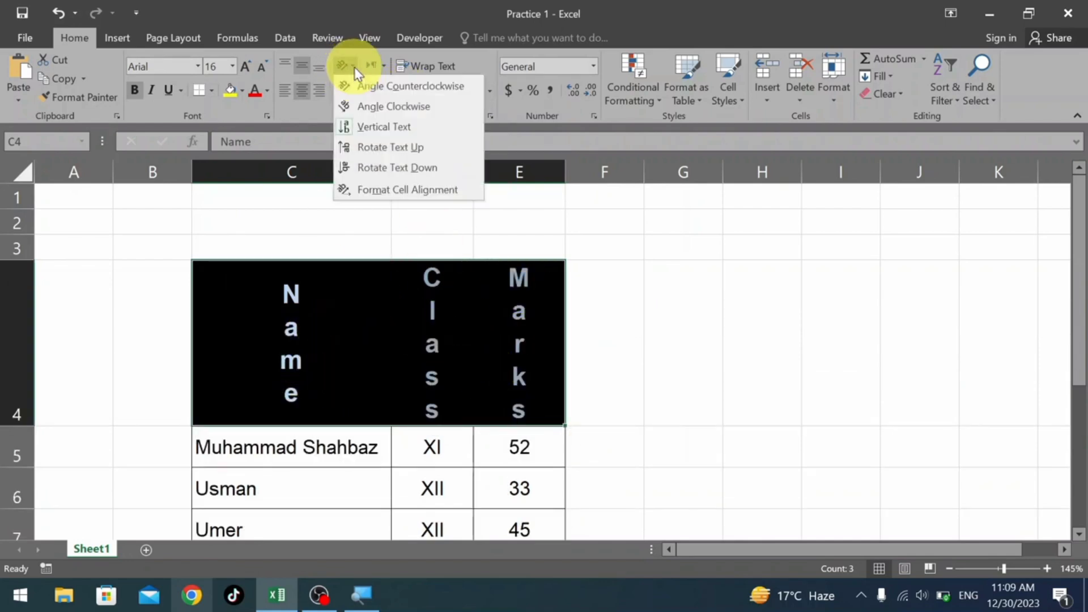
left_click(398, 149)
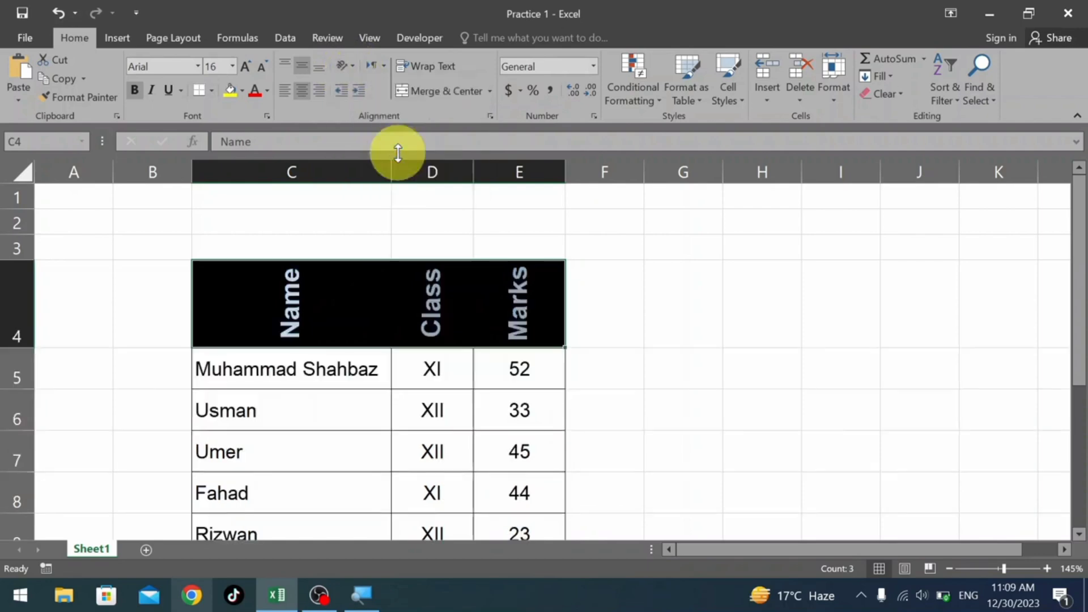
left_click(350, 66)
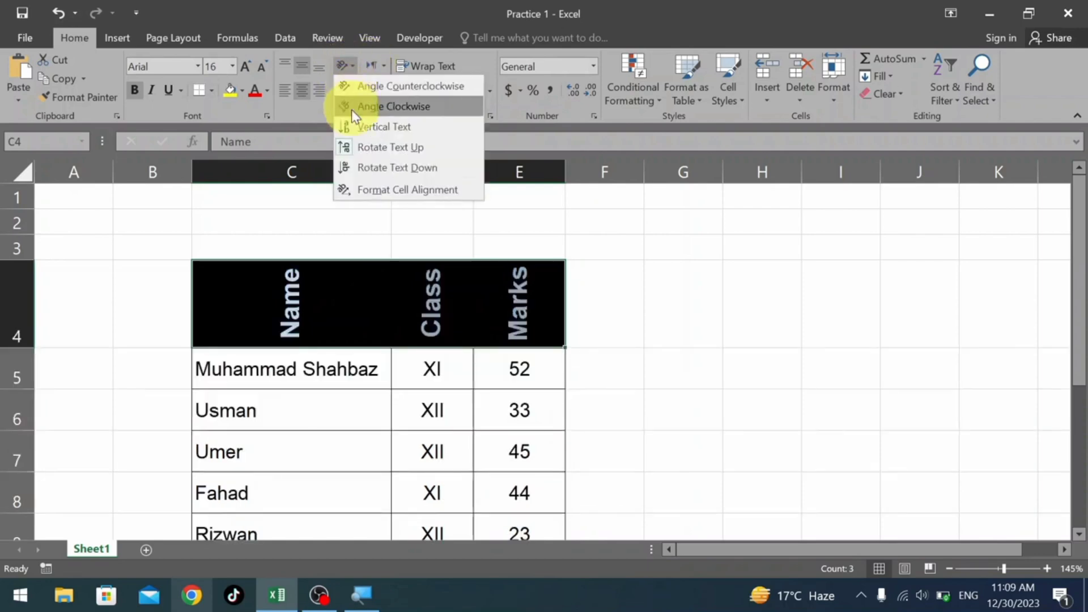
left_click(360, 155)
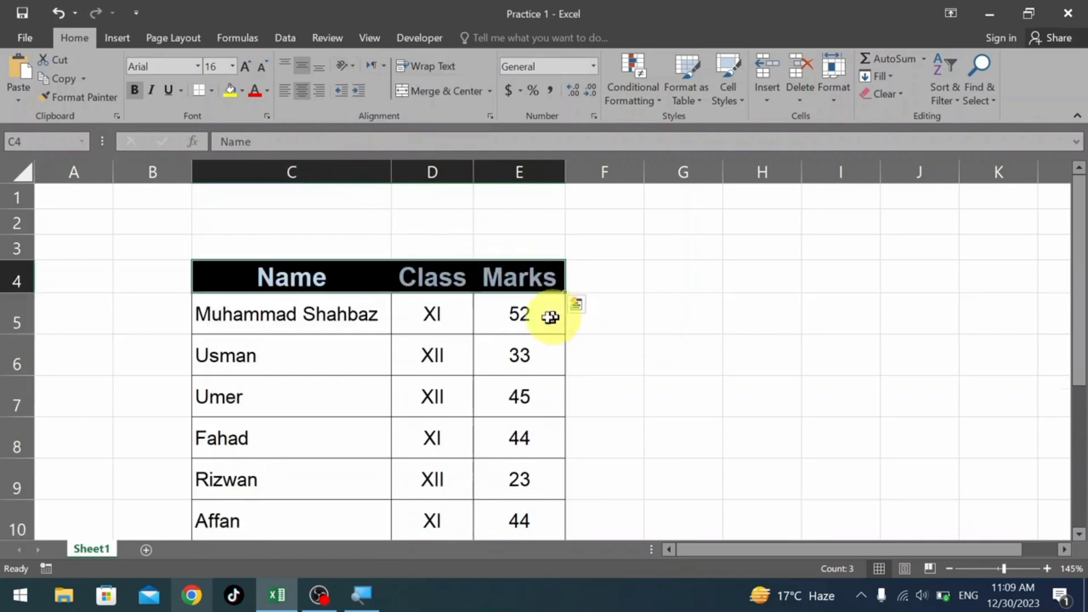
Rotate the Class and Marks headers in D4:E4 upward, and autofit the widths of columns D and E.
left_click_drag(545, 274, 918, 273)
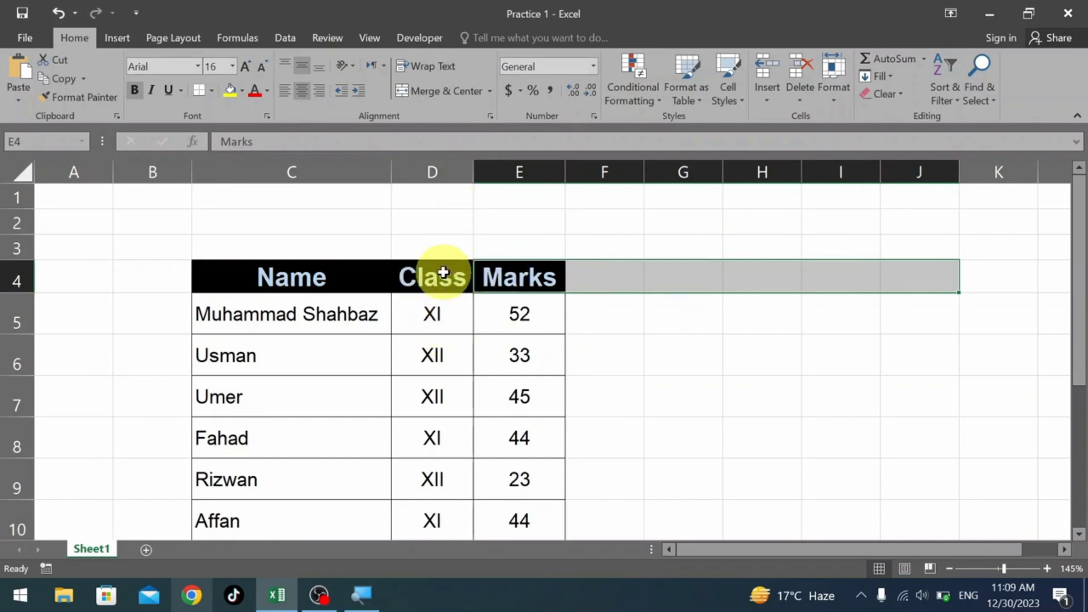
left_click_drag(443, 273, 517, 274)
left_click(353, 66)
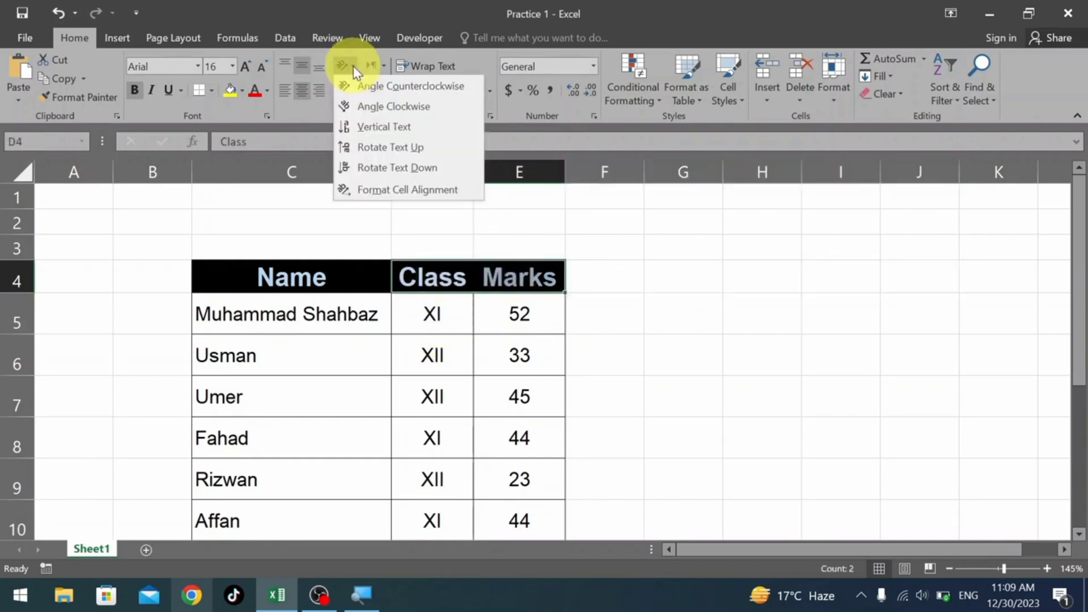
left_click(393, 148)
left_click(543, 250)
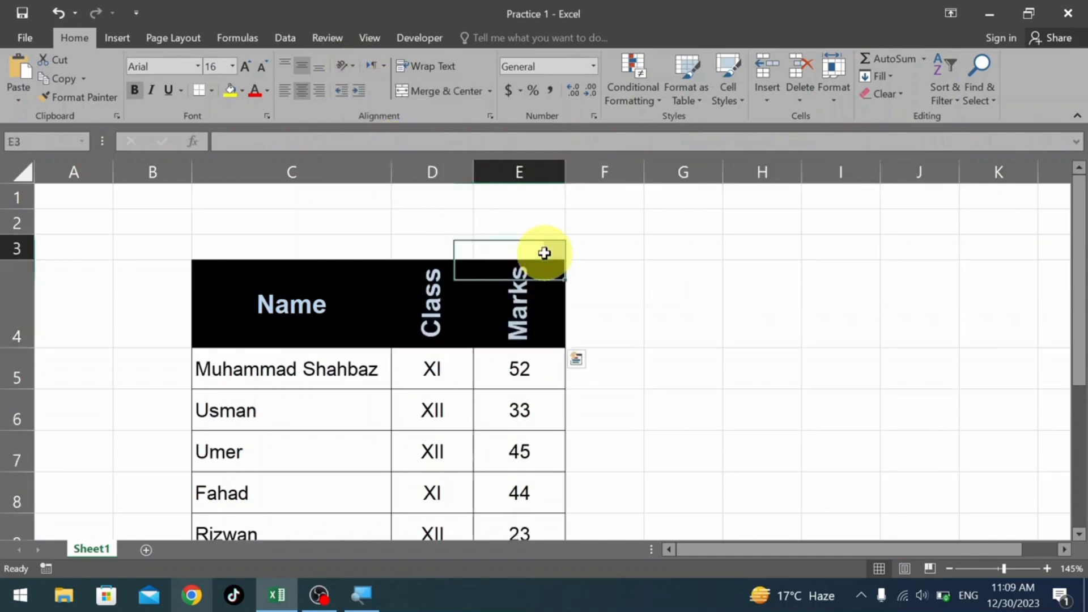
double_click(474, 170)
double_click(523, 169)
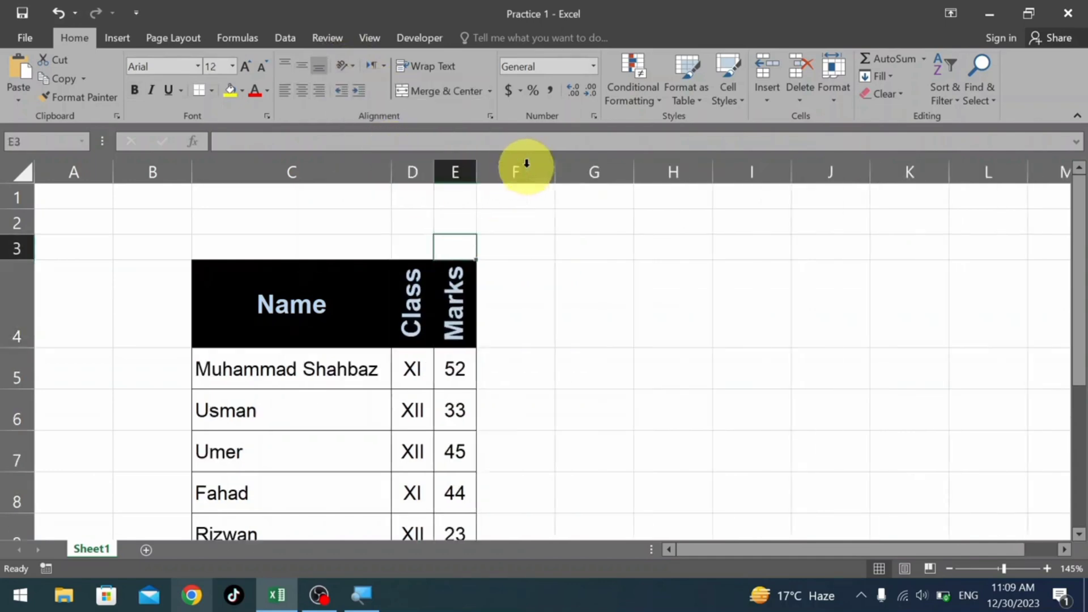
left_click_drag(496, 312, 804, 301)
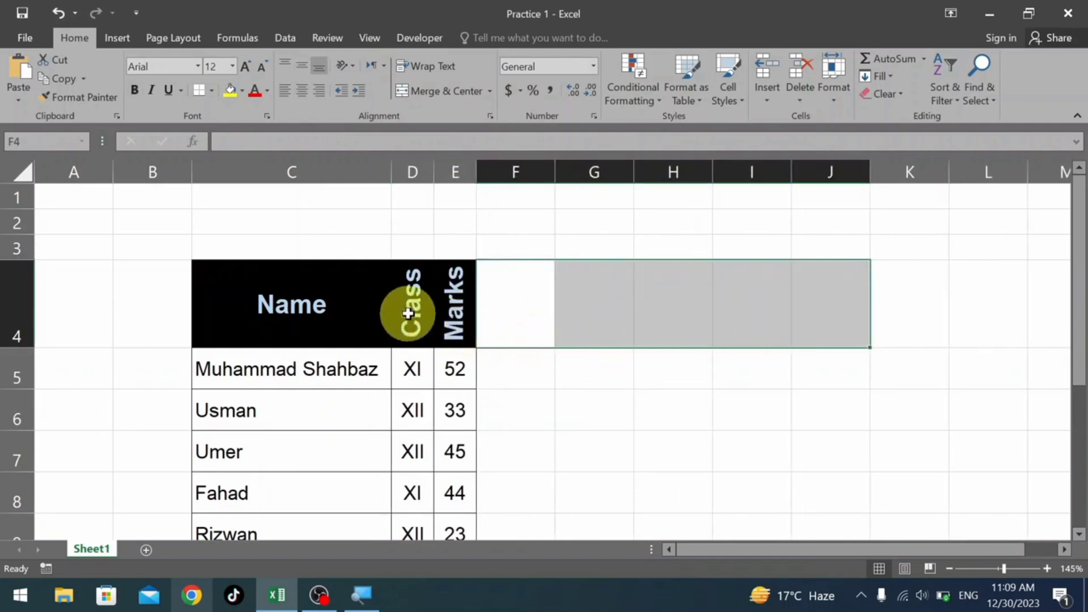
left_click_drag(401, 309, 479, 311)
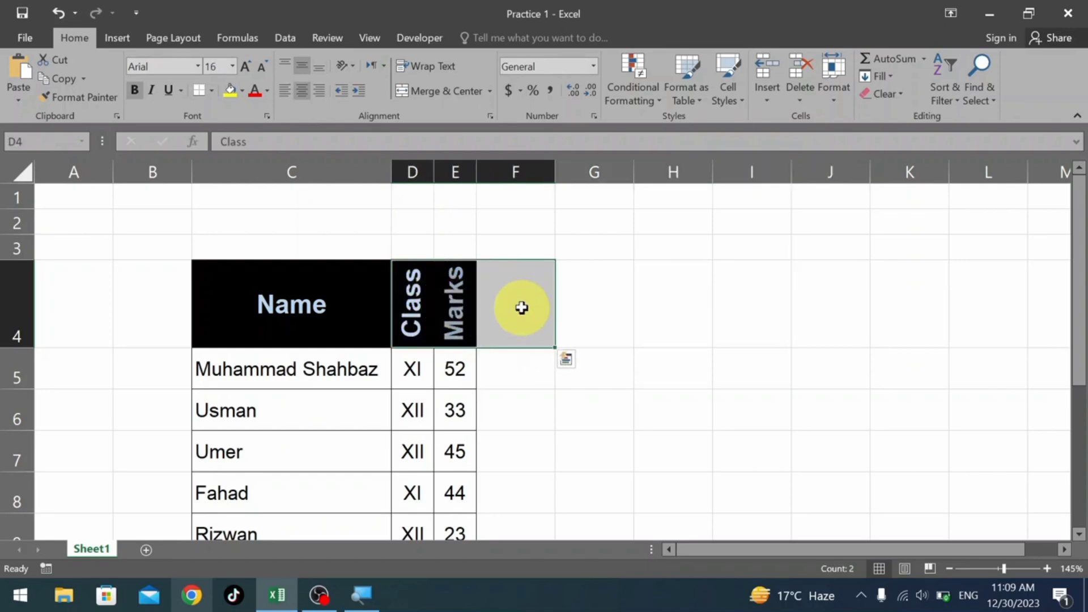
left_click_drag(416, 291, 792, 299)
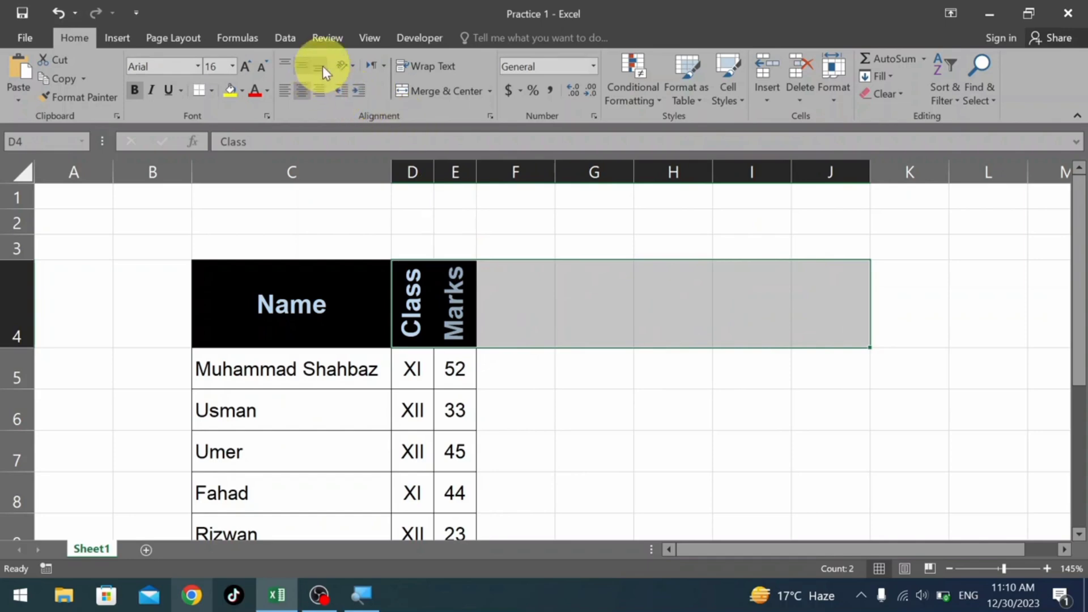
left_click(460, 300)
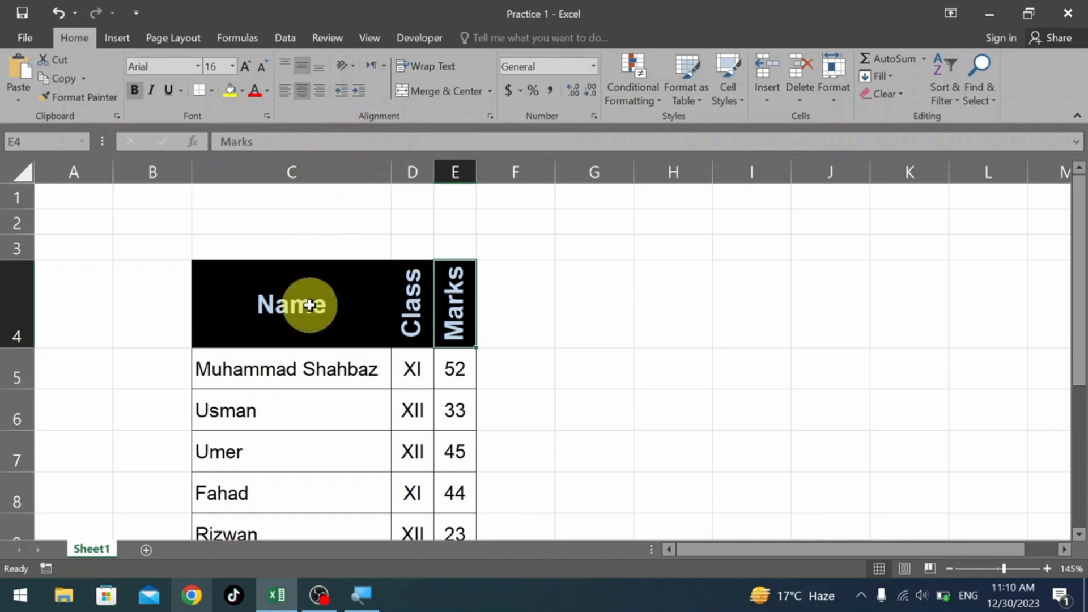
Examine the text direction options for the Marks header and the installed keyboard languages without changing either.
left_click(384, 66)
left_click(509, 258)
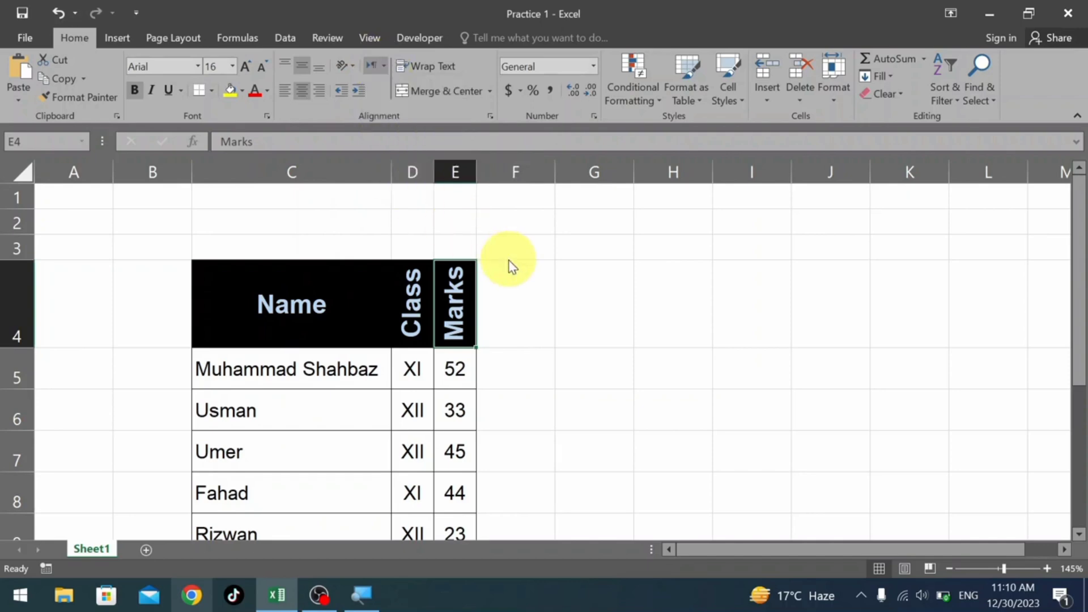
left_click(968, 596)
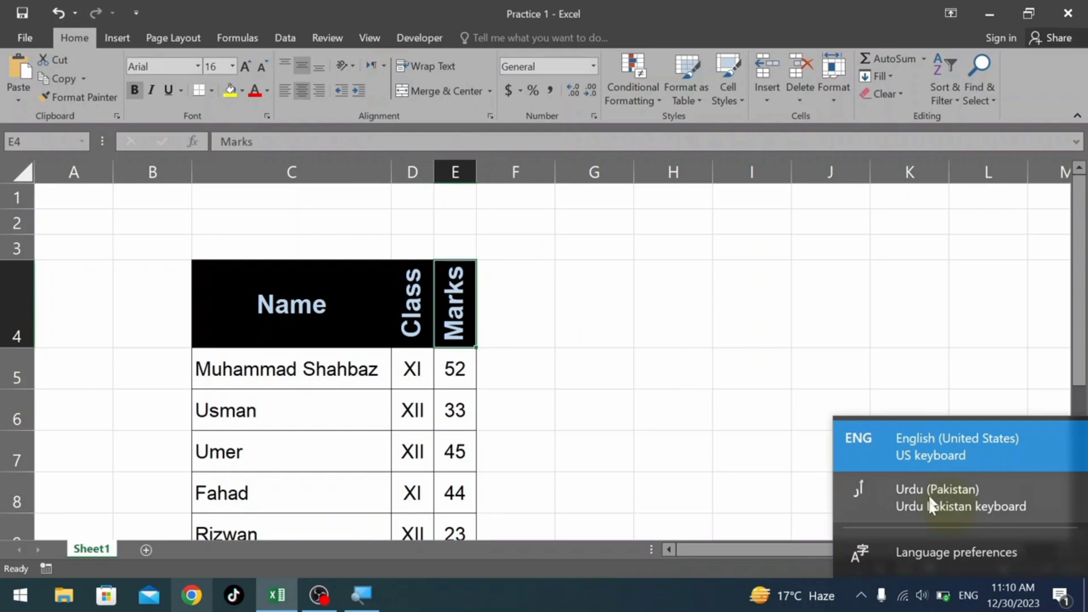
left_click(695, 336)
left_click(386, 67)
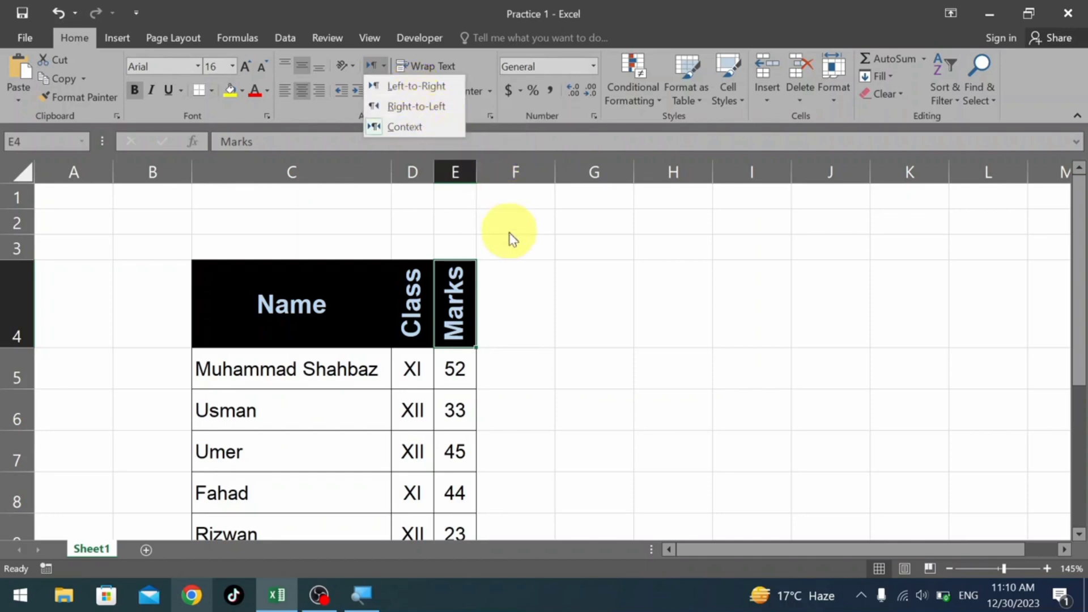
left_click(537, 271)
left_click(494, 310)
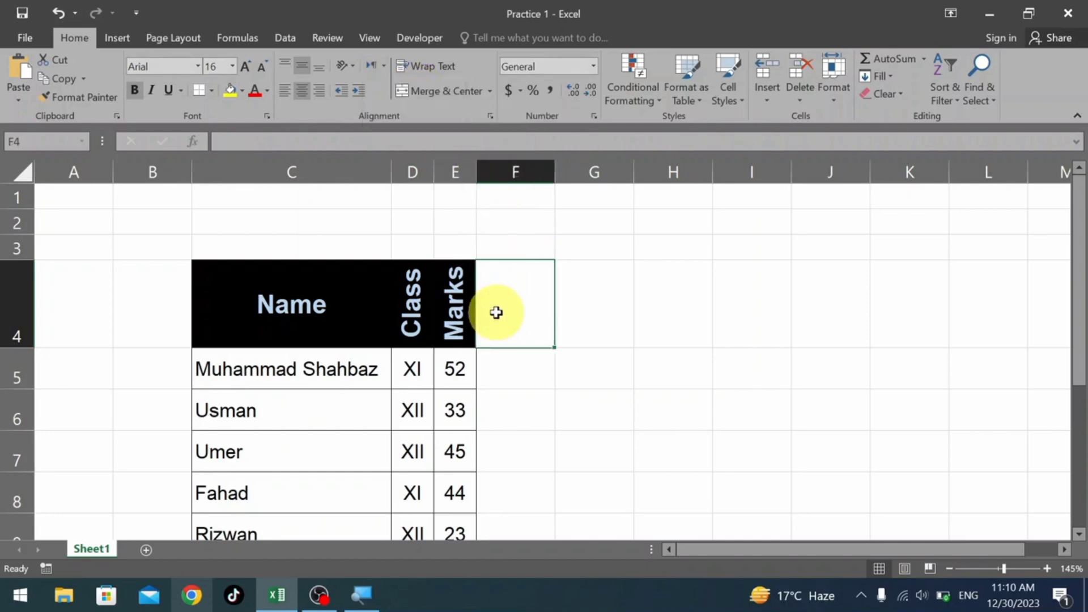